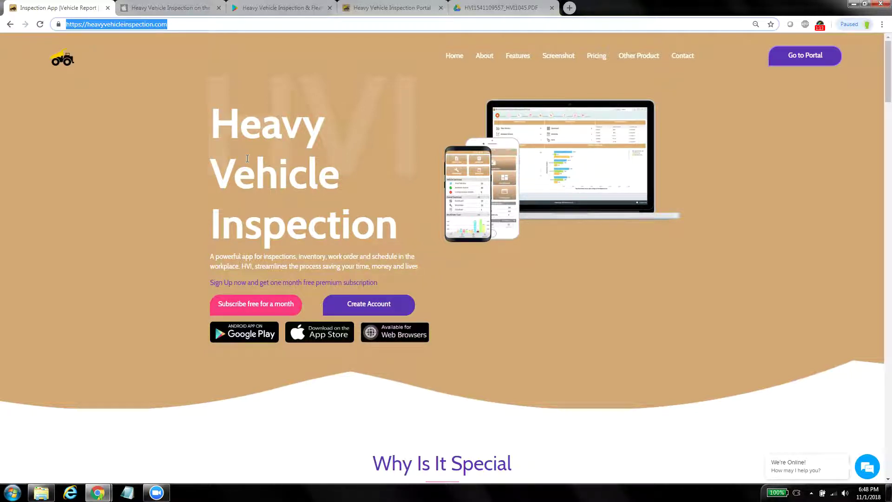
# Step: Bring up the portal Dashboard with 50 vehicles, 45 inspections and 27 work orders
pyautogui.click(375, 11)
pyautogui.click(60, 73)
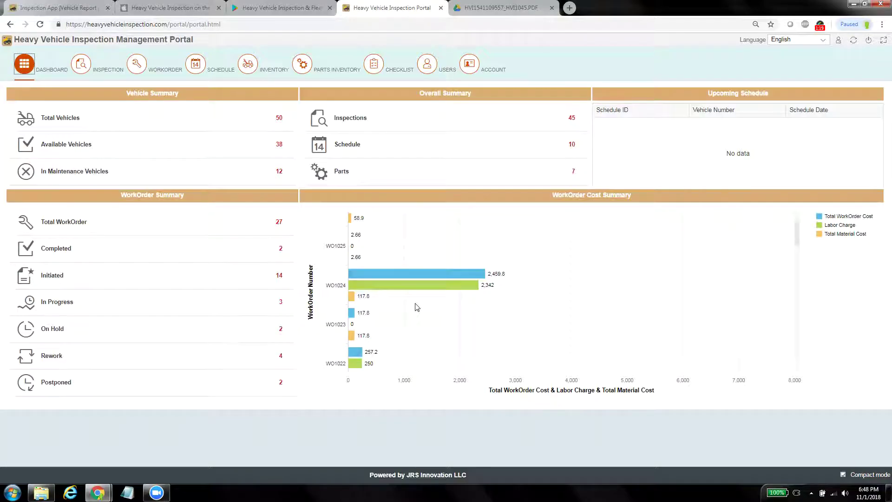
pyautogui.scroll(-5, 416, 307)
pyautogui.scroll(-5, 415, 307)
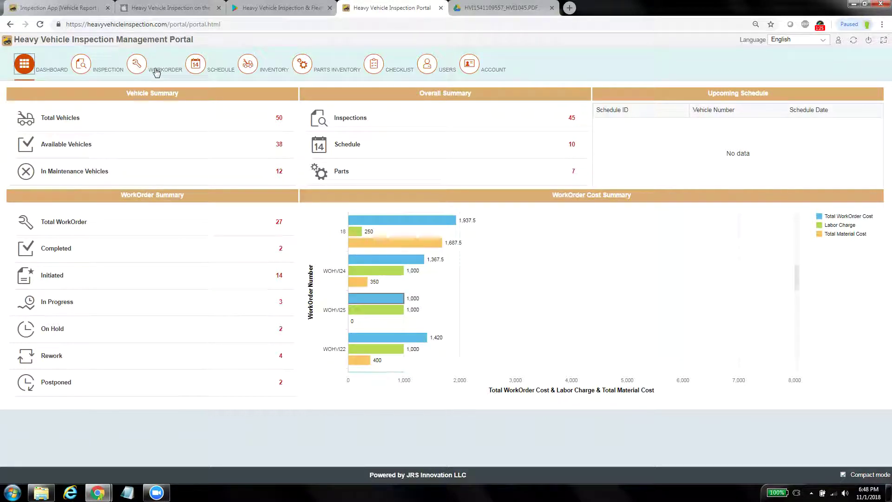
pyautogui.click(156, 72)
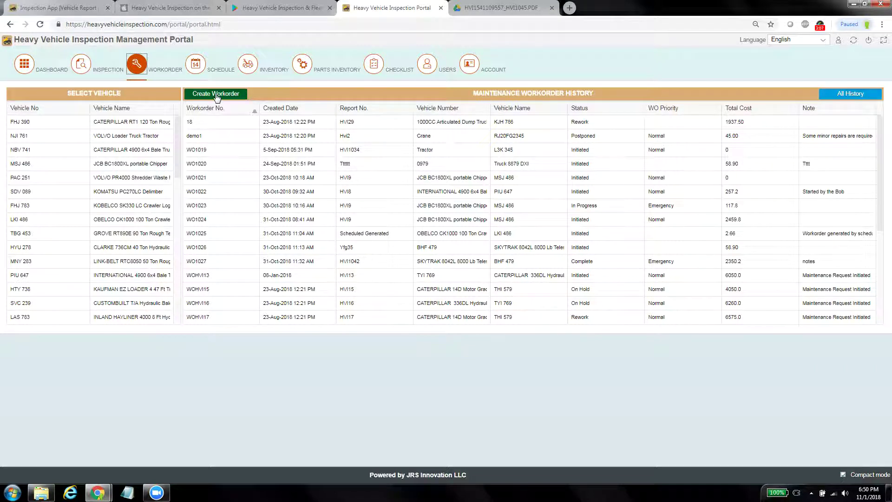
pyautogui.click(216, 95)
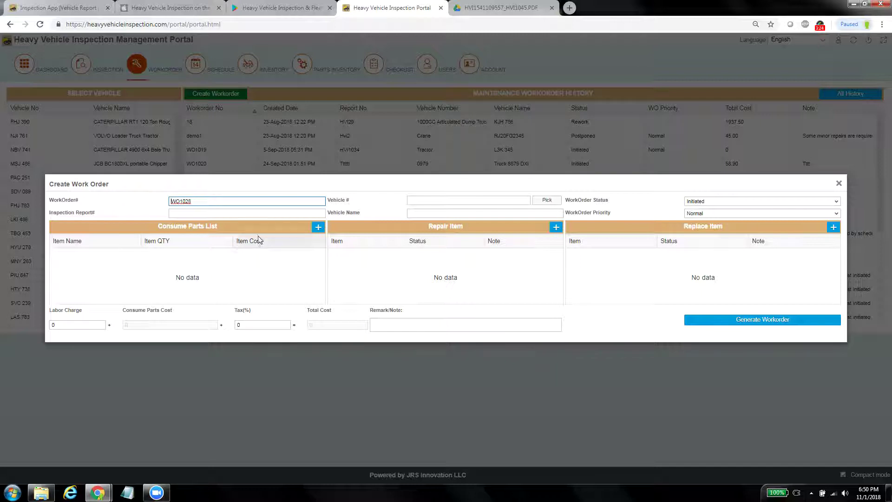
# Step: Assign vehicle NBV 741, the CATERPILLAR 4900 6x4 Bale Truck, to work order WO1028
pyautogui.click(256, 215)
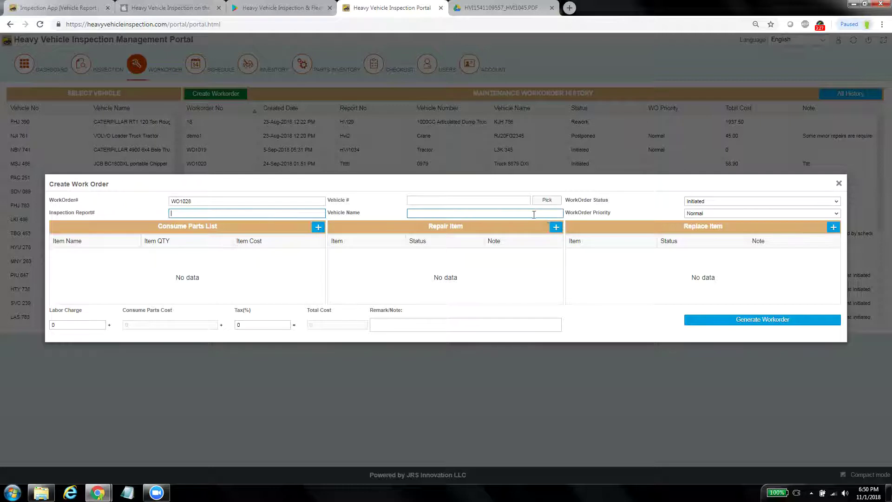
pyautogui.click(541, 202)
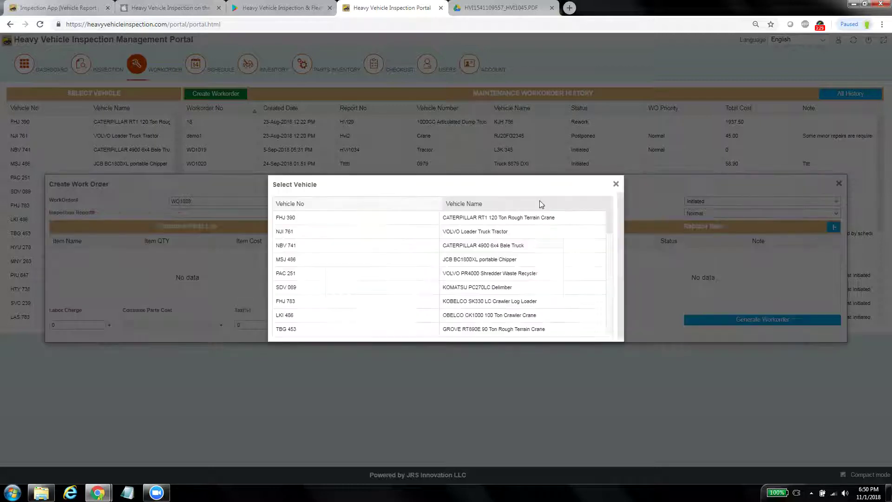
pyautogui.click(488, 245)
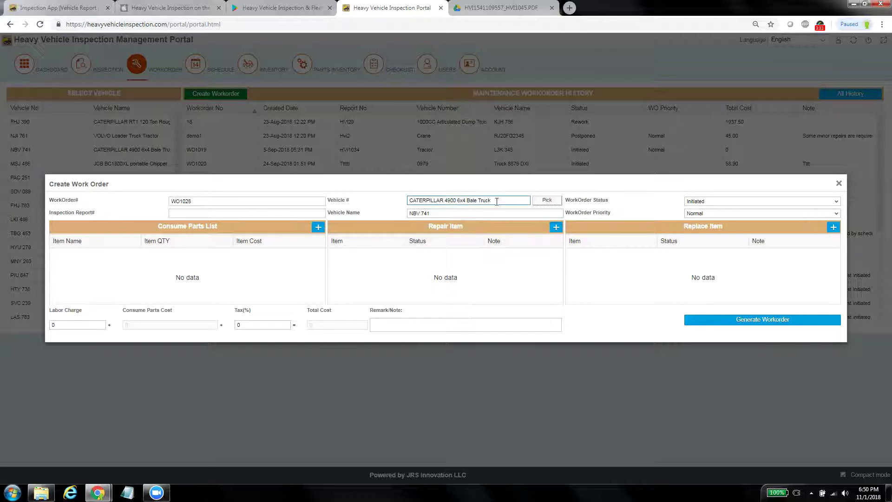
pyautogui.click(547, 214)
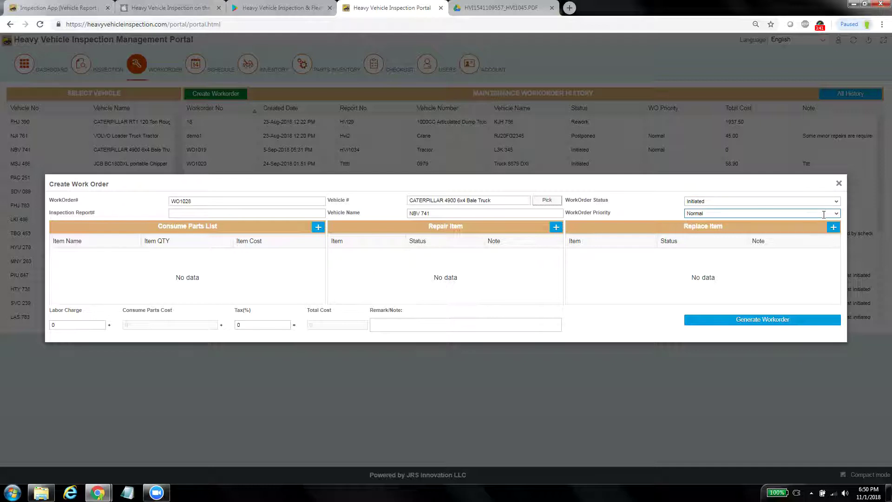
# Step: Set WO1028's priority to Emergency and its status to In Progress
pyautogui.click(836, 214)
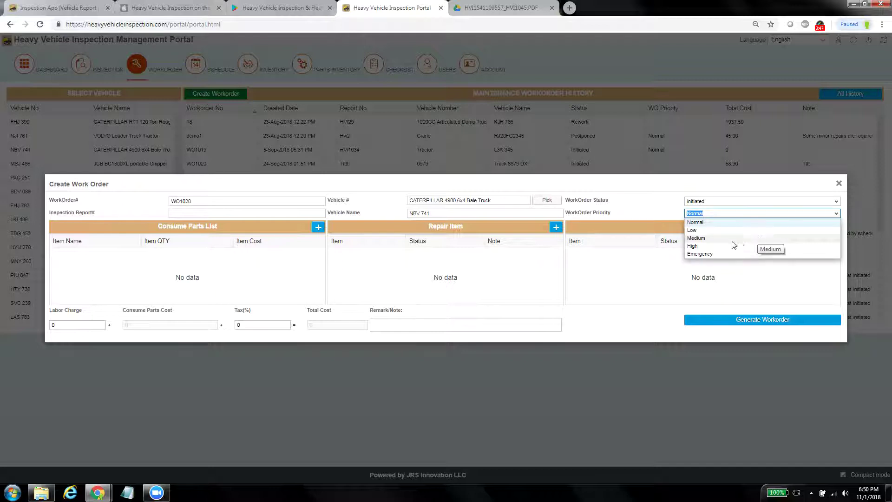
pyautogui.click(721, 254)
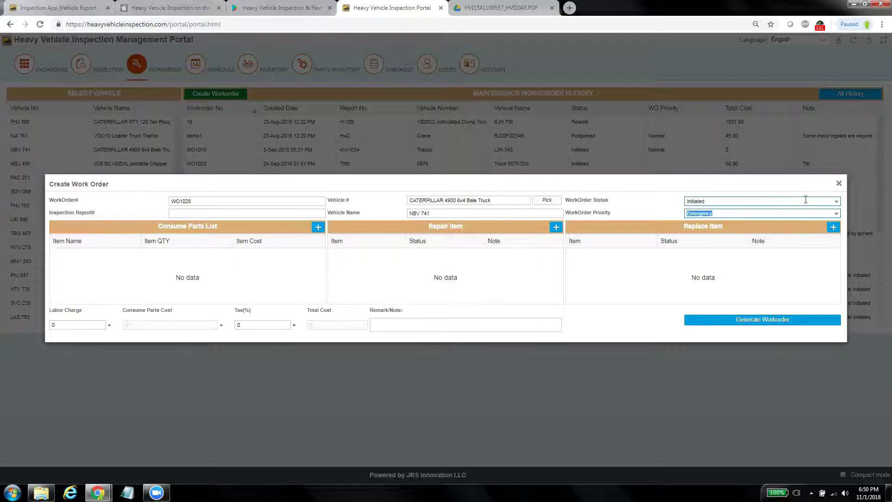
pyautogui.click(835, 202)
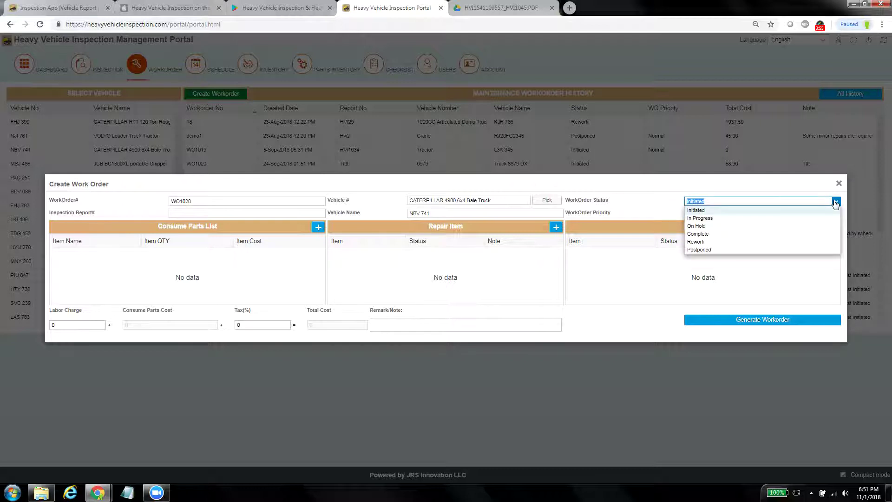
pyautogui.click(712, 219)
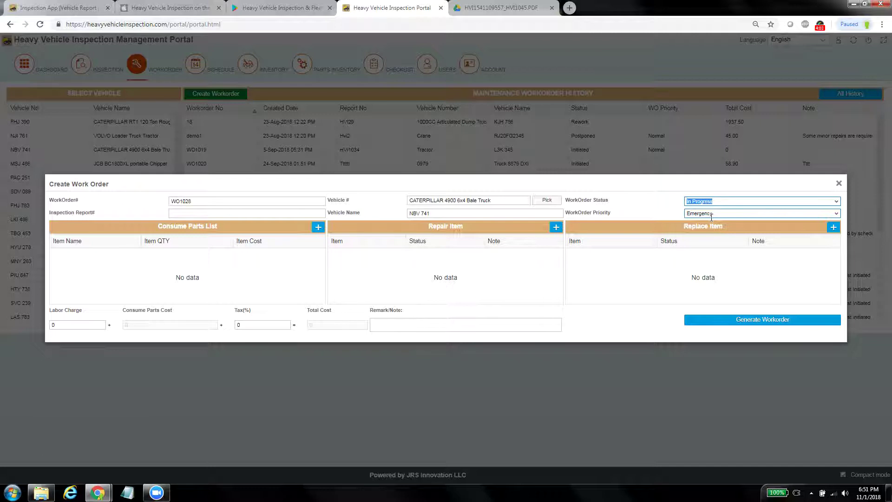
pyautogui.click(613, 253)
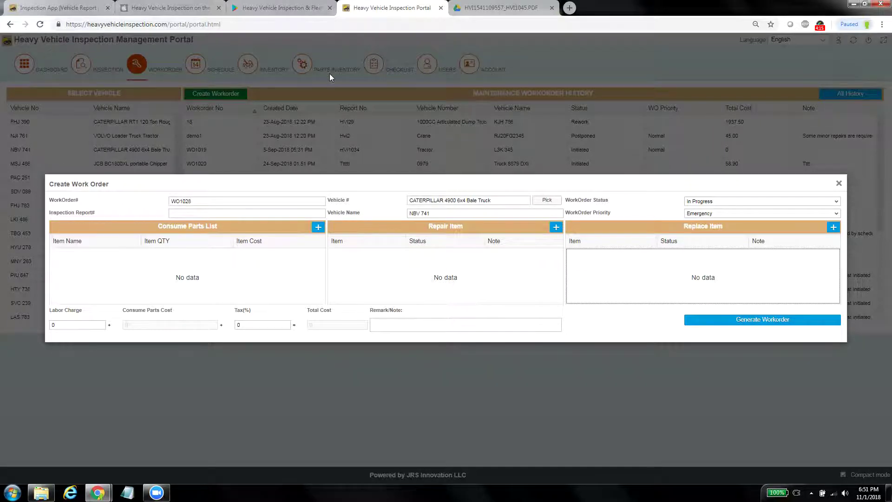
# Step: Add the Angolan part, quantity 2 at cost 58.9, to WO1028's consume parts list
pyautogui.click(318, 227)
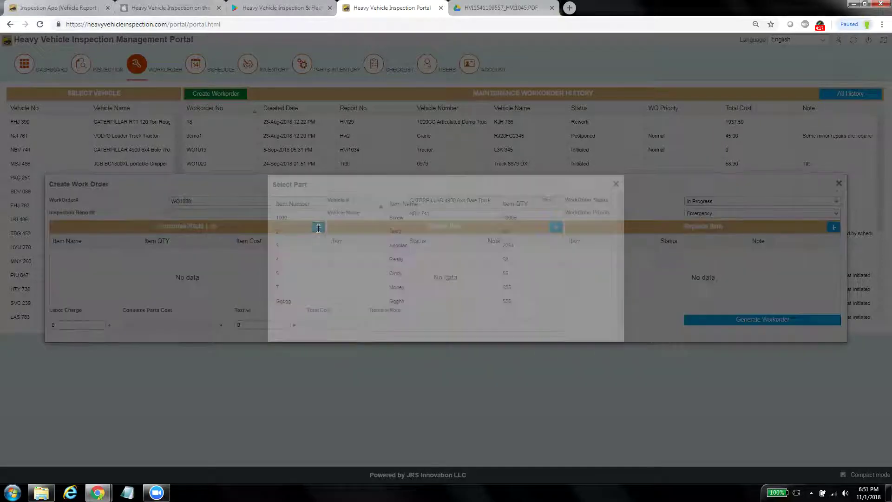
pyautogui.click(319, 246)
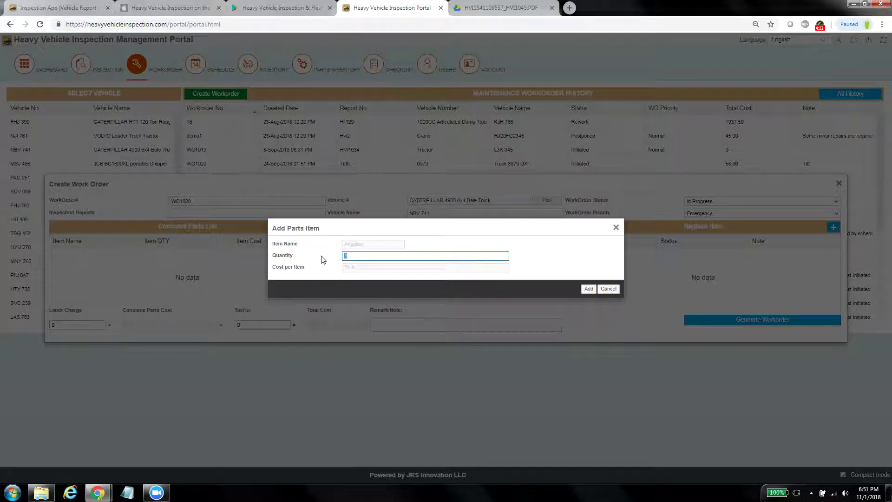
pyautogui.write('2')
pyautogui.click(589, 288)
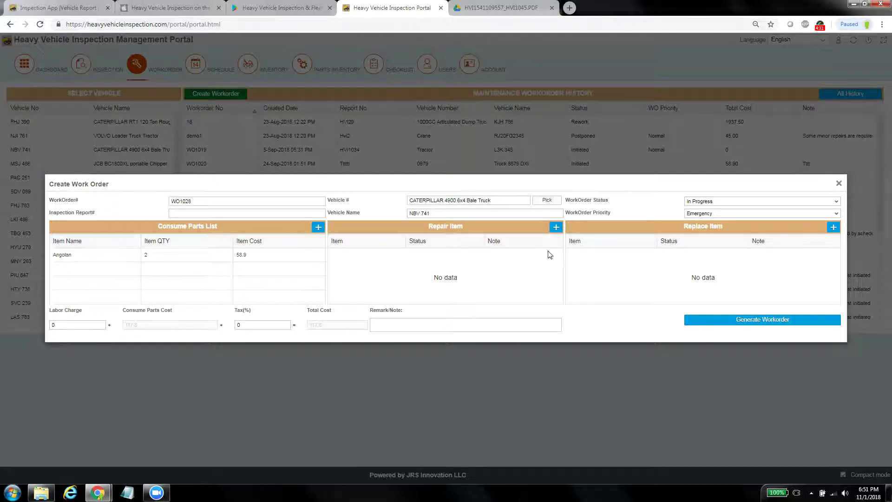
# Step: Add an Oil Change repair item with the note 'Quantity need to be part of this change'
pyautogui.click(559, 230)
pyautogui.click(395, 242)
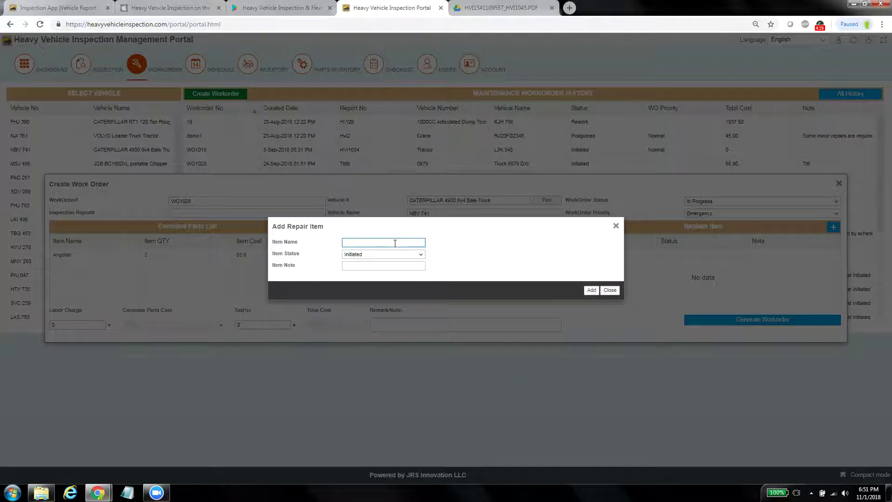
pyautogui.moveTo(419, 227); pyautogui.dragTo(365, 292)
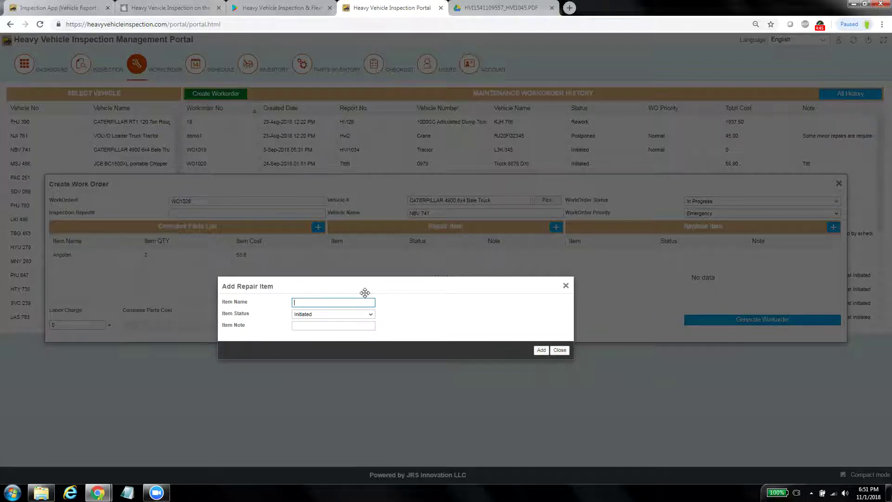
pyautogui.write('Change')
pyautogui.click(361, 325)
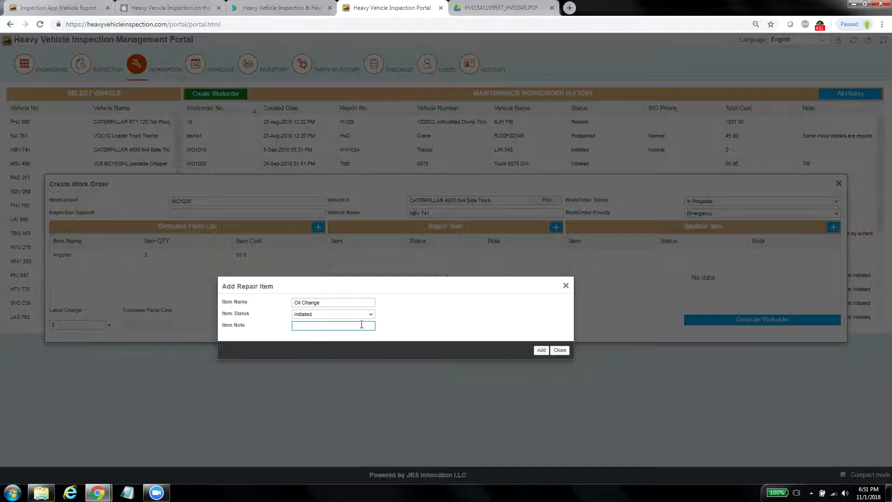
pyautogui.write('Quantity ')
pyautogui.write('need to be par')
pyautogui.write('t of this chang')
pyautogui.write('e')
pyautogui.click(541, 349)
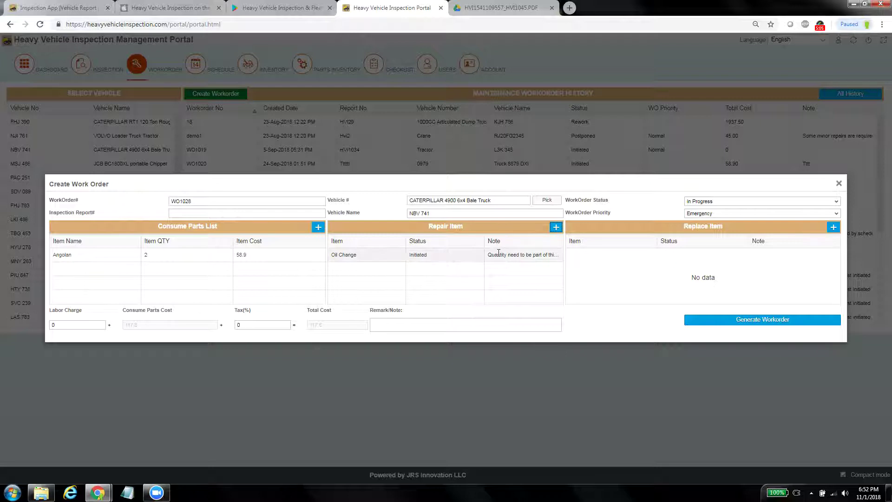
# Step: Add a Battery replace item to WO1028 with status Complete
pyautogui.click(833, 228)
pyautogui.click(378, 242)
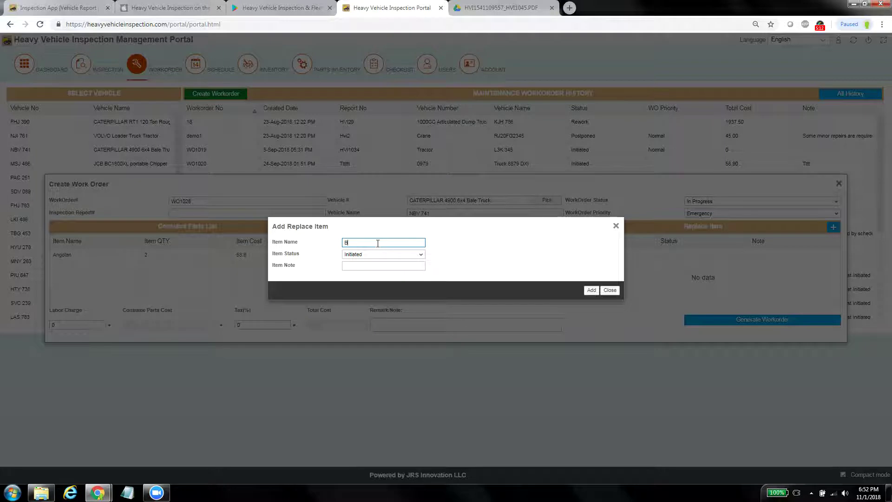
pyautogui.write('Battery')
pyautogui.click(412, 254)
pyautogui.click(419, 265)
pyautogui.click(422, 255)
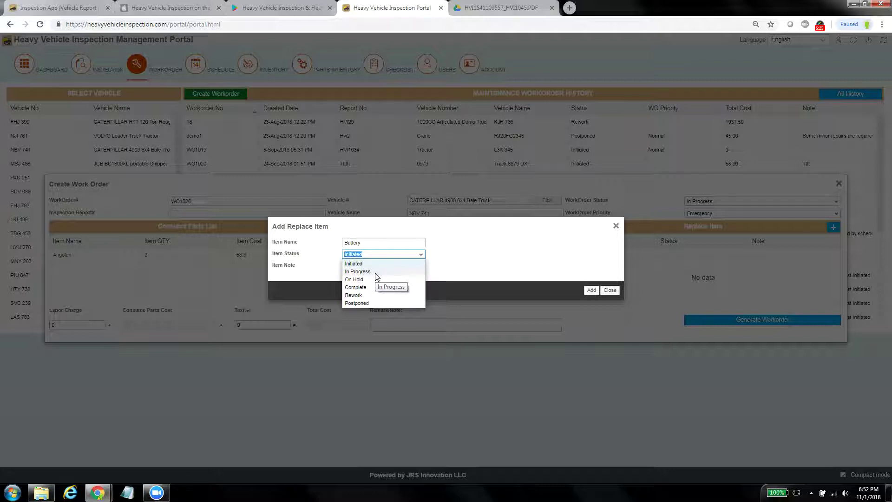
pyautogui.click(367, 287)
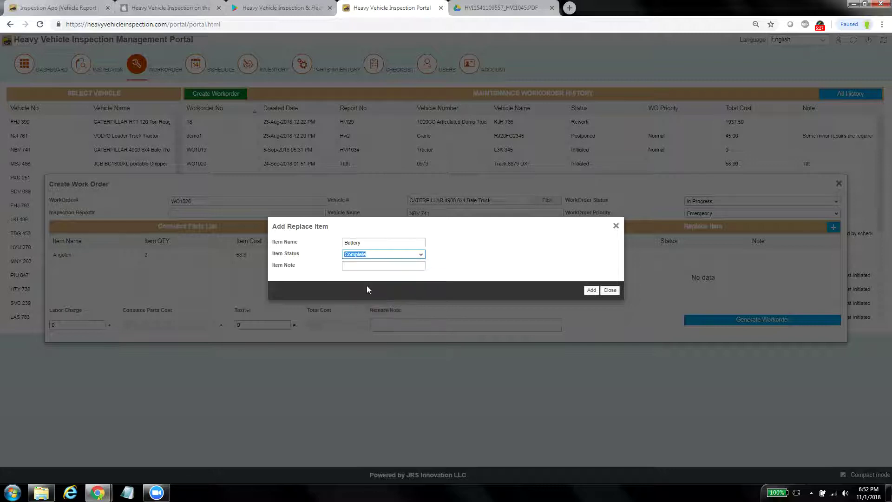
pyautogui.click(591, 289)
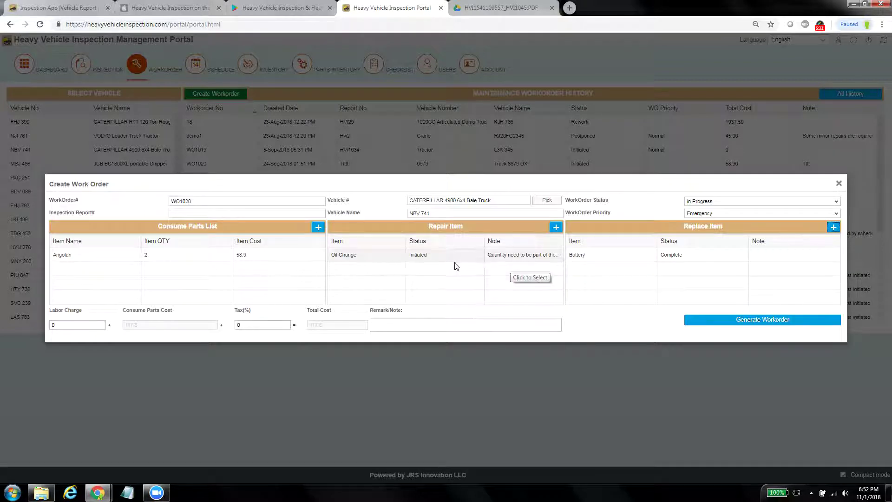
# Step: Set the Oil Change repair to In Progress and begin the remark 'This is a quick fix WO to'
pyautogui.doubleClick(445, 254)
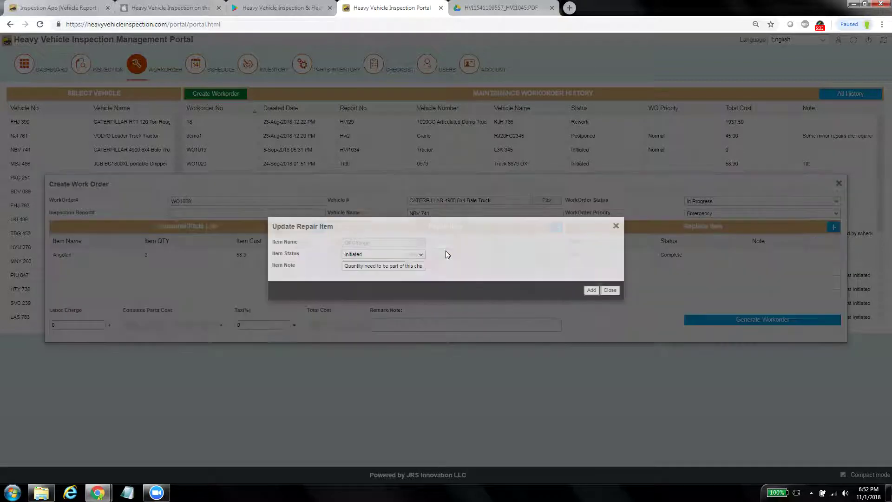
pyautogui.click(420, 254)
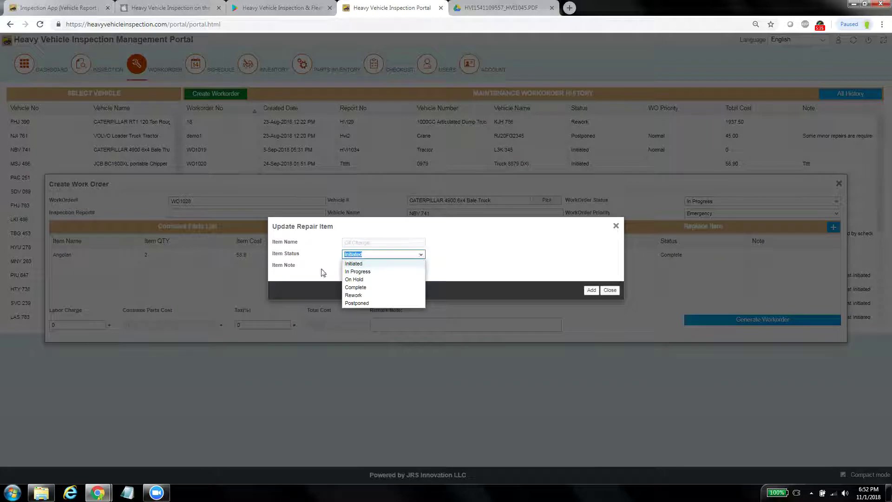
pyautogui.click(367, 272)
pyautogui.click(593, 292)
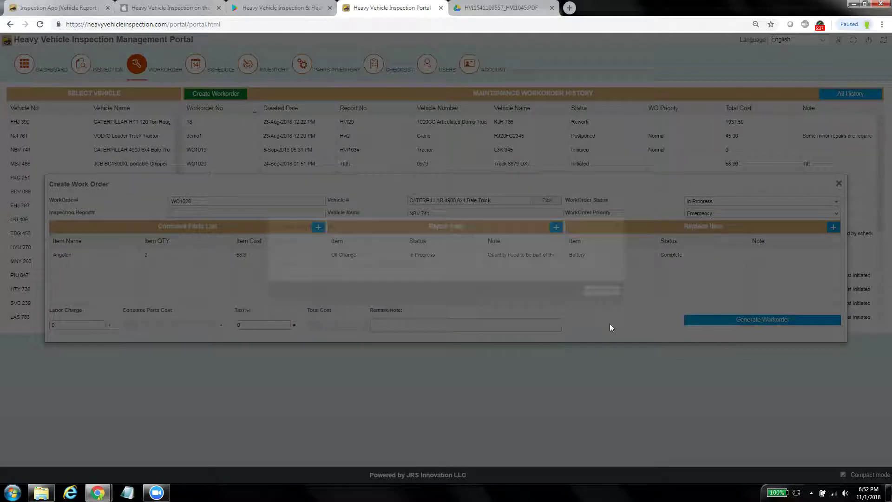
pyautogui.click(463, 328)
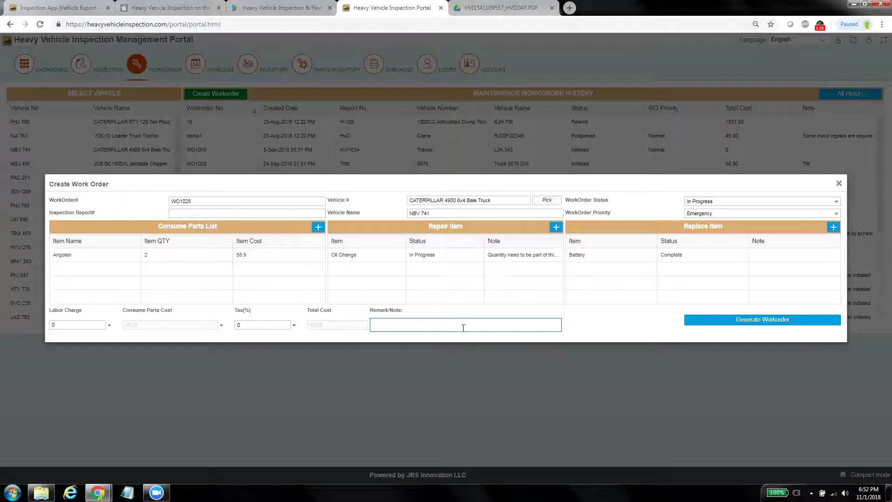
pyautogui.write('This is a quick fix WO to')
# Step: Enter labor charge 234, fill in inspection report 1, and generate WO1028
pyautogui.click(77, 324)
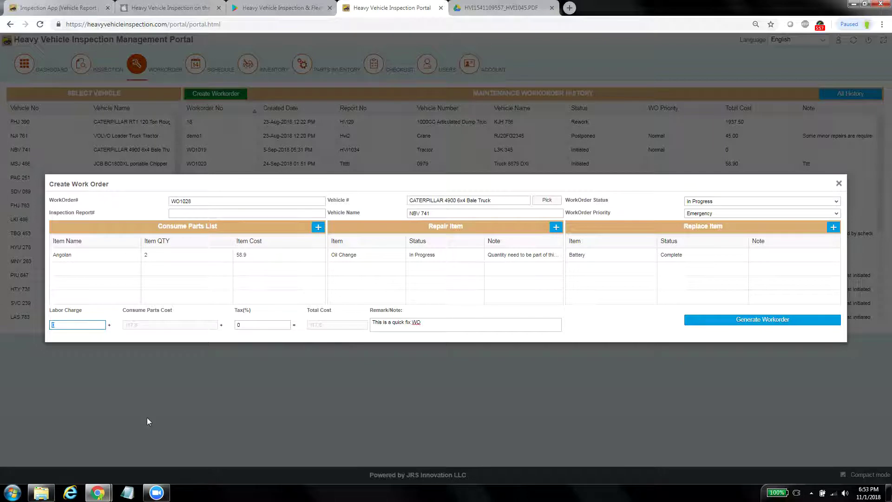
pyautogui.press('BackSpace')
pyautogui.write('234')
pyautogui.click(738, 320)
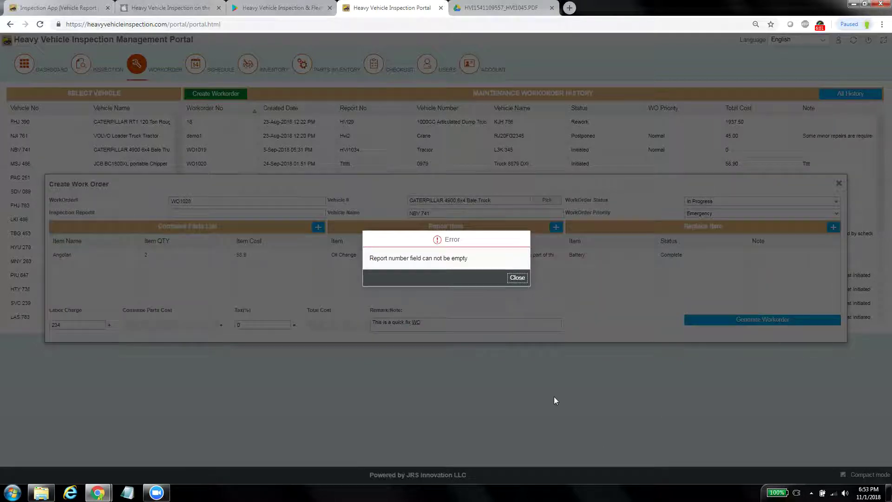
pyautogui.click(517, 277)
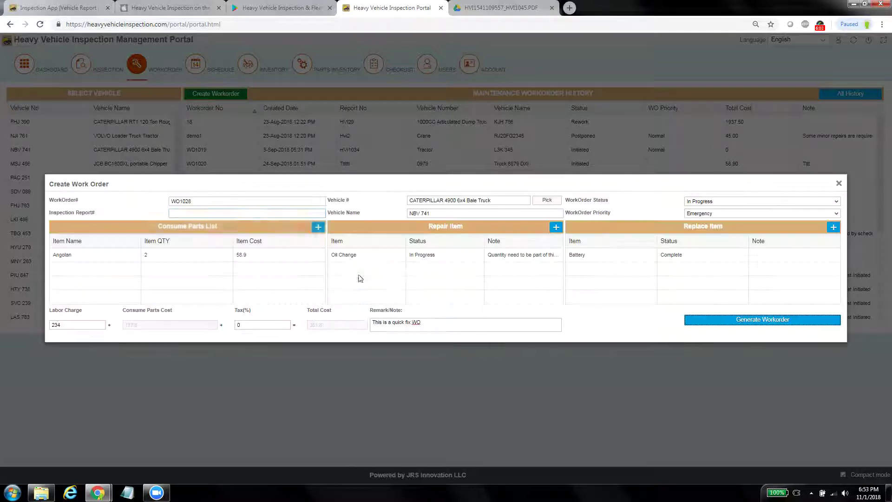
pyautogui.click(253, 213)
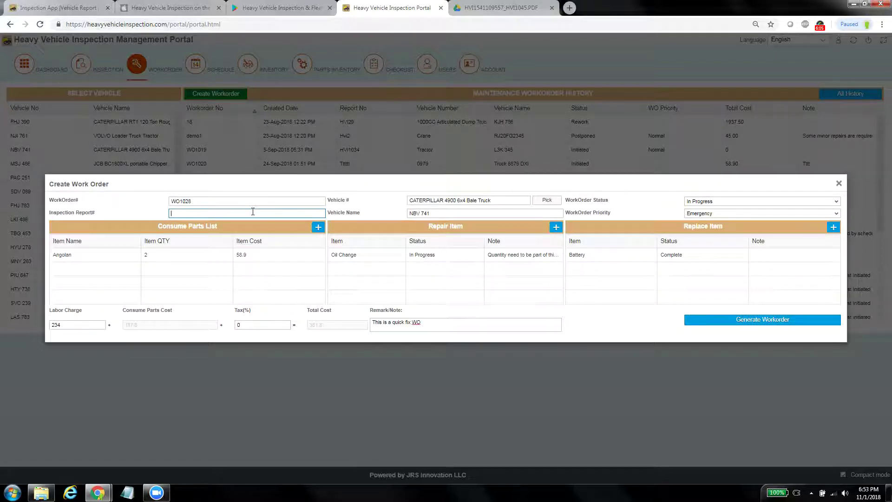
pyautogui.click(729, 319)
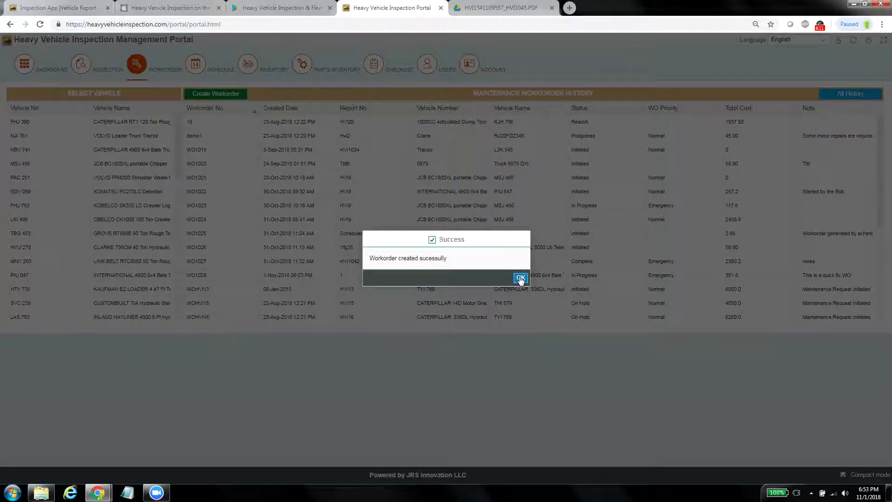
pyautogui.click(521, 278)
# Step: Sort the work order history newest first by created date and open WO1028
pyautogui.click(331, 109)
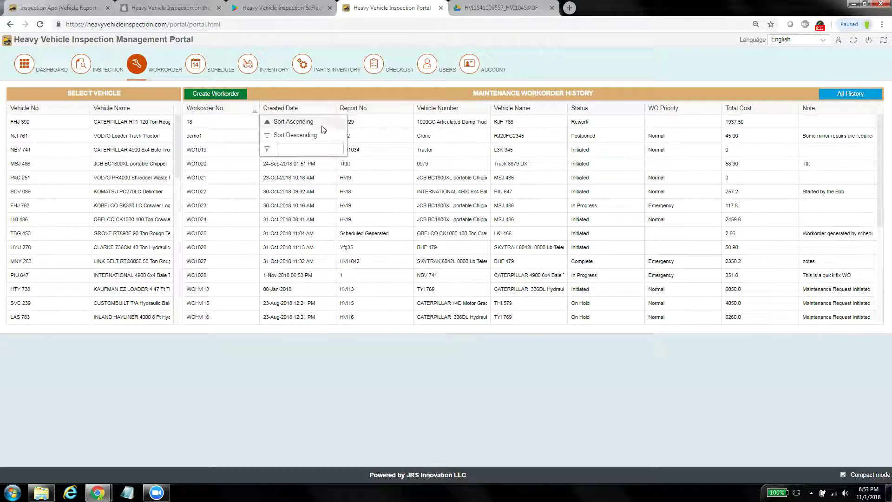
pyautogui.click(313, 135)
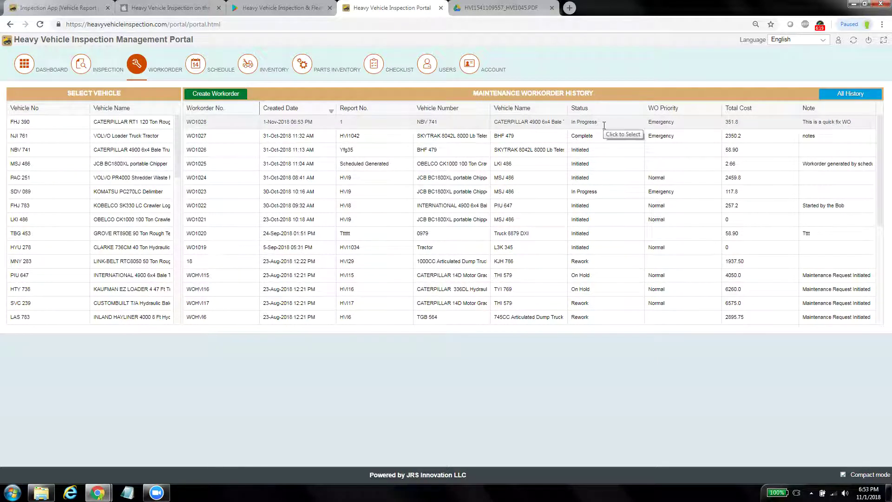
pyautogui.click(534, 121)
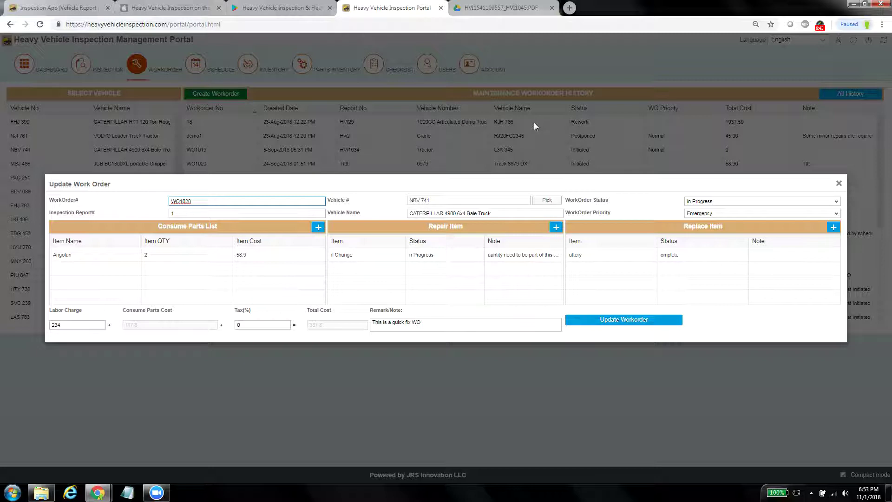
# Step: Add one Really part at 4.96 and update WO1028, bringing its total to 356.76
pyautogui.click(323, 229)
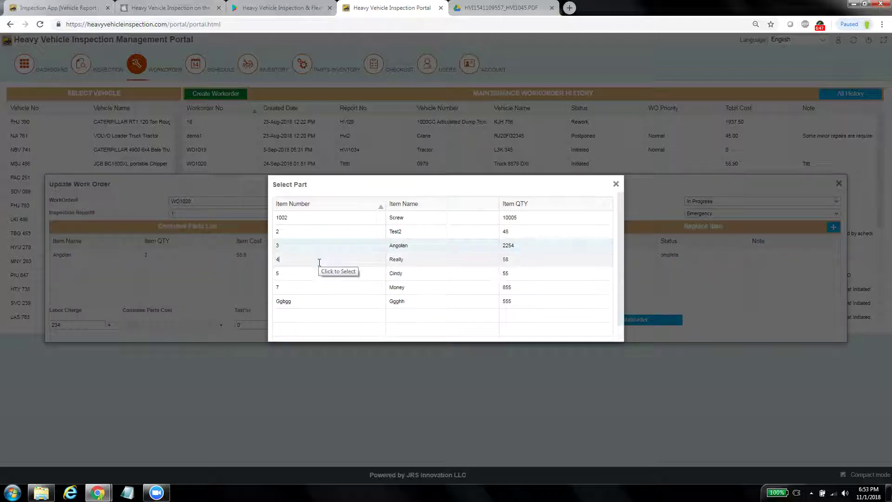
pyautogui.click(319, 263)
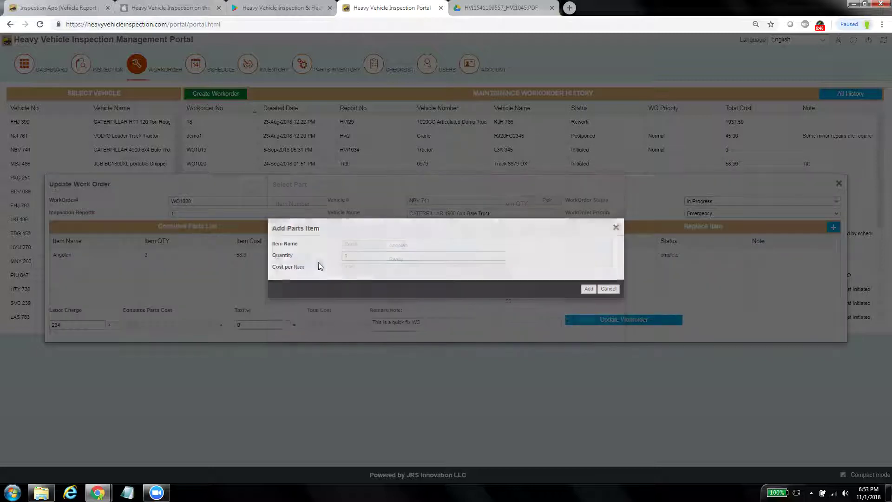
pyautogui.click(588, 288)
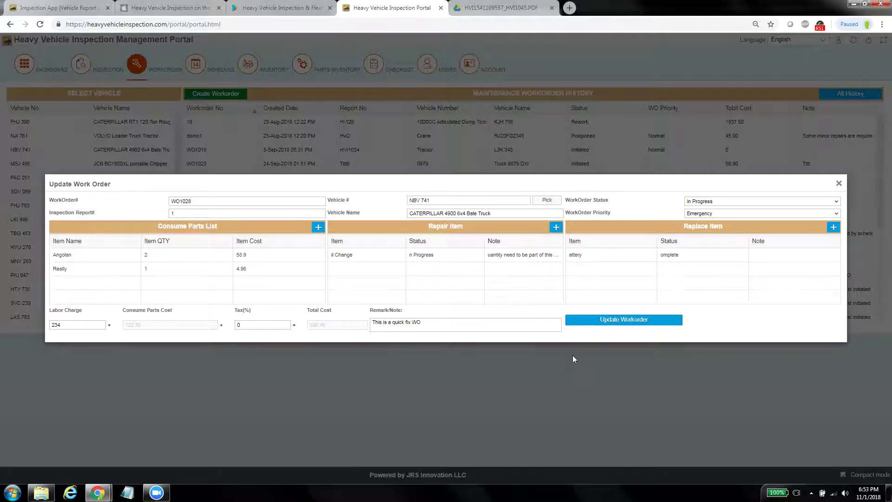
pyautogui.click(601, 327)
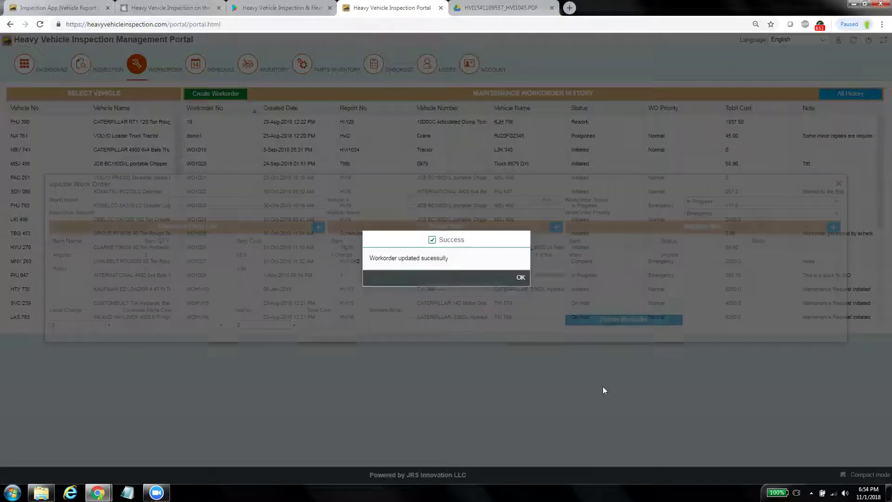
pyautogui.click(520, 277)
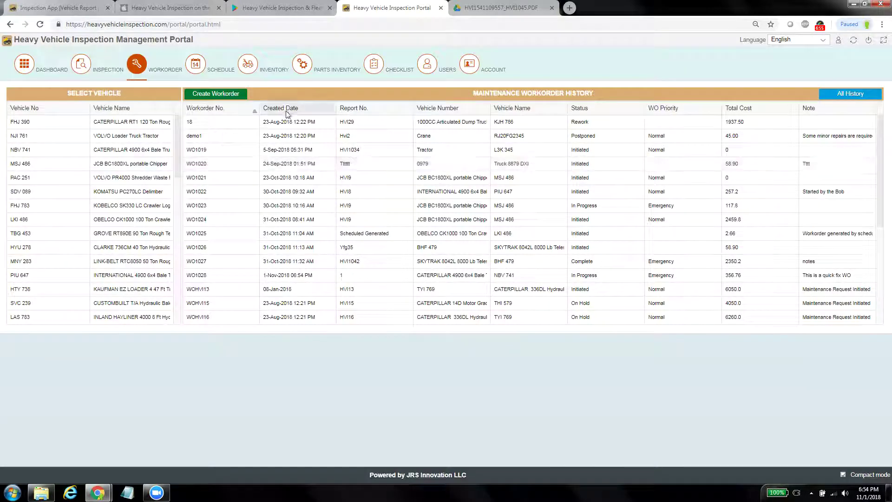
pyautogui.click(288, 113)
# Step: Set WO1028's Oil Change repair item to On Hold and save the work order
pyautogui.click(289, 136)
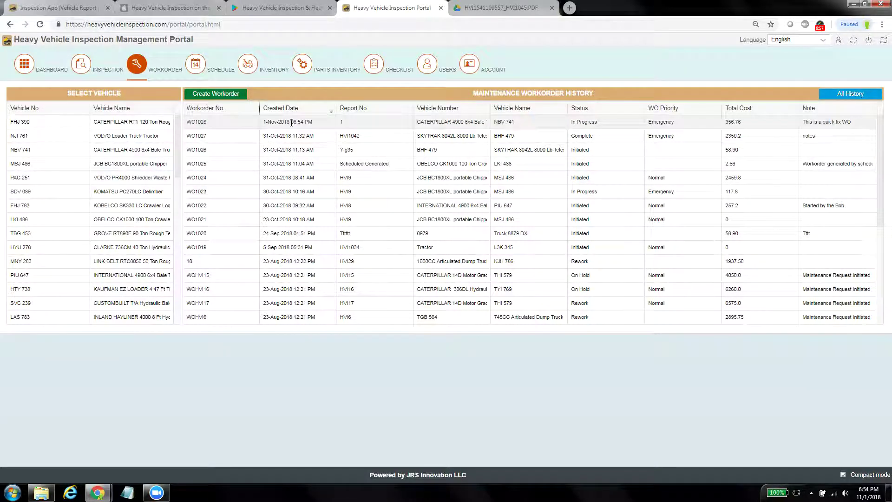
pyautogui.click(292, 122)
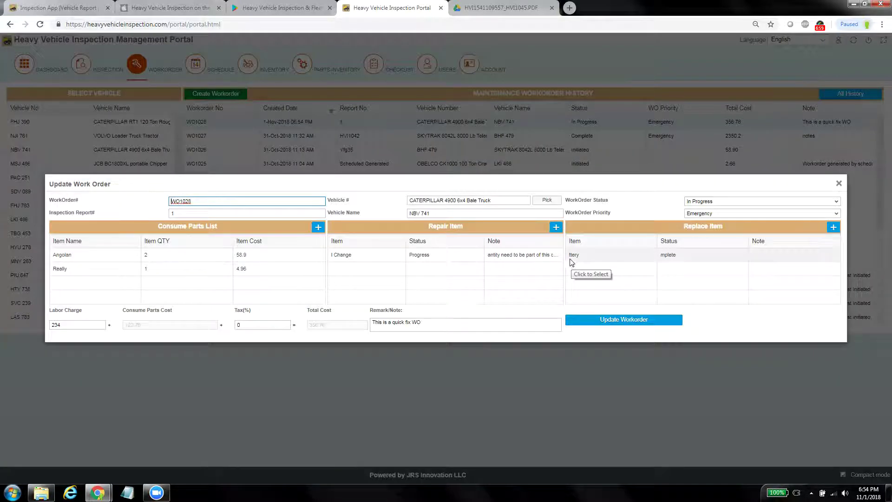
pyautogui.click(445, 255)
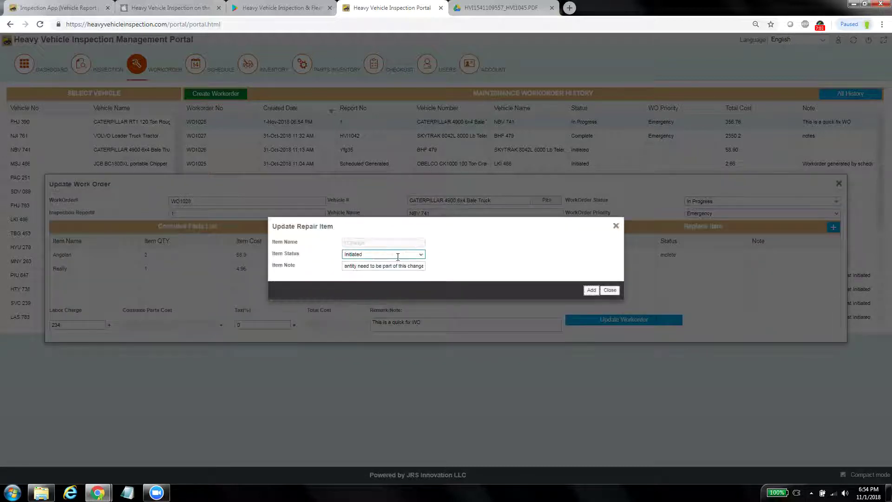
pyautogui.click(420, 255)
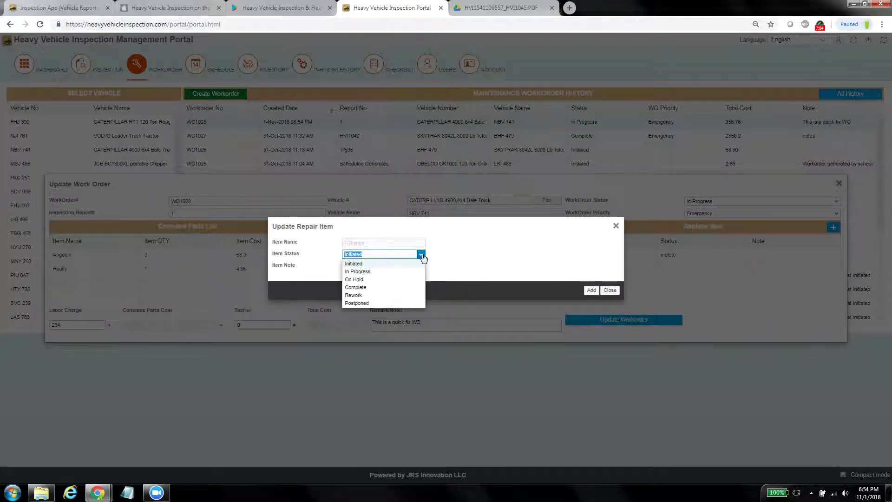
pyautogui.click(367, 280)
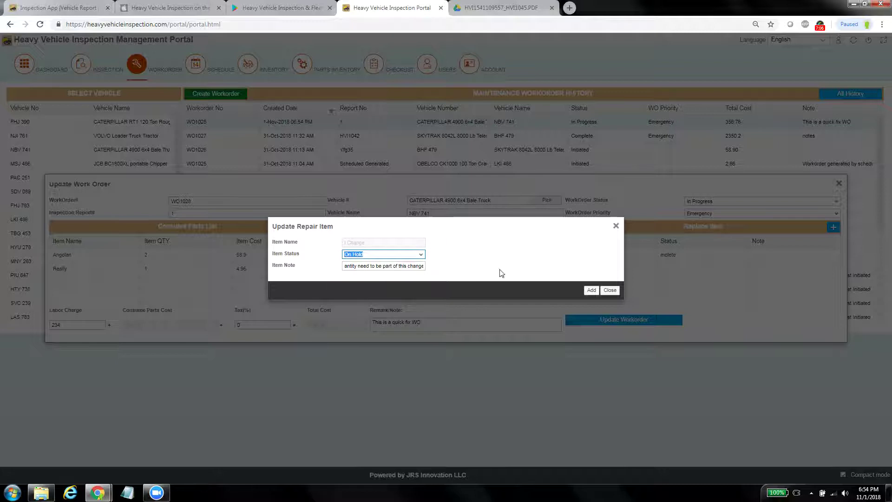
pyautogui.click(592, 291)
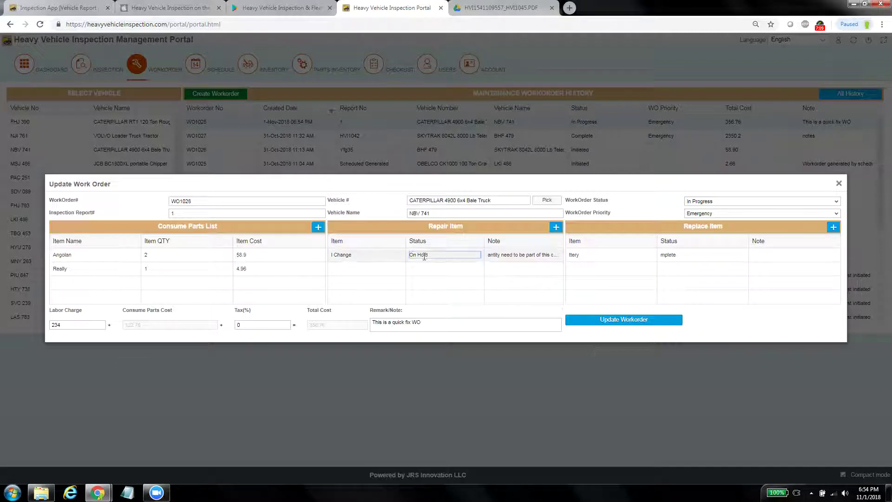
pyautogui.click(653, 320)
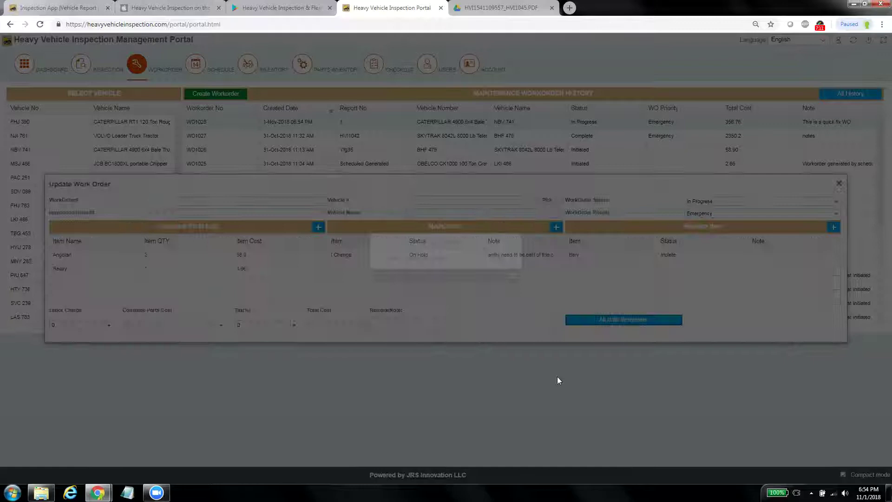
pyautogui.click(523, 281)
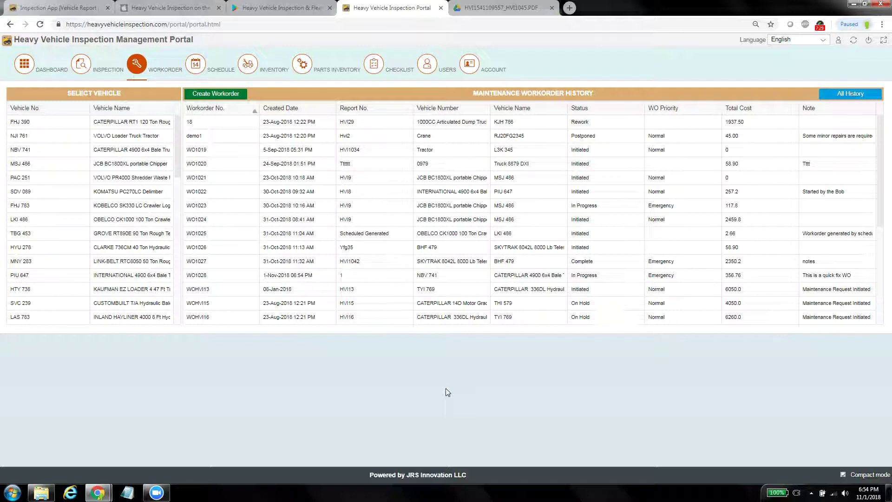
# Step: Switch to the Zoom window showing the mobile app dashboard with 50 vehicles and 27 work orders
pyautogui.click(157, 492)
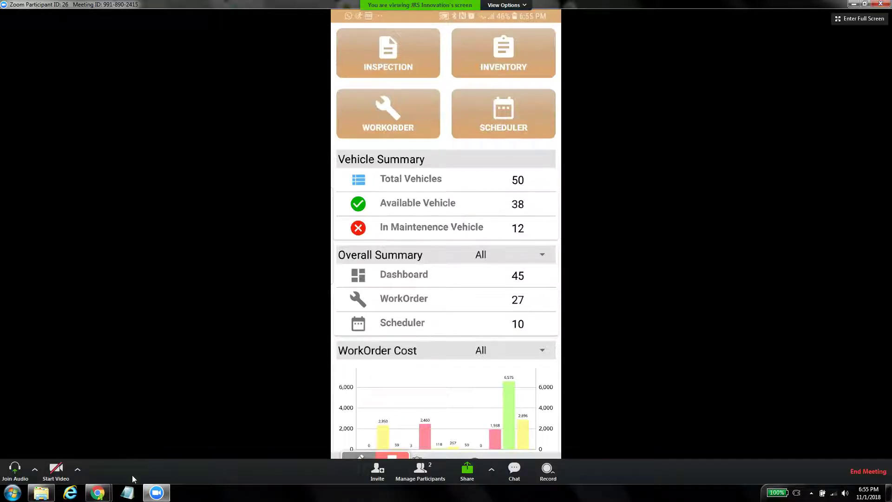
# Step: Leave Zoom and bring back the browser window with the portal's work order history
pyautogui.moveTo(98, 493)
pyautogui.click(72, 436)
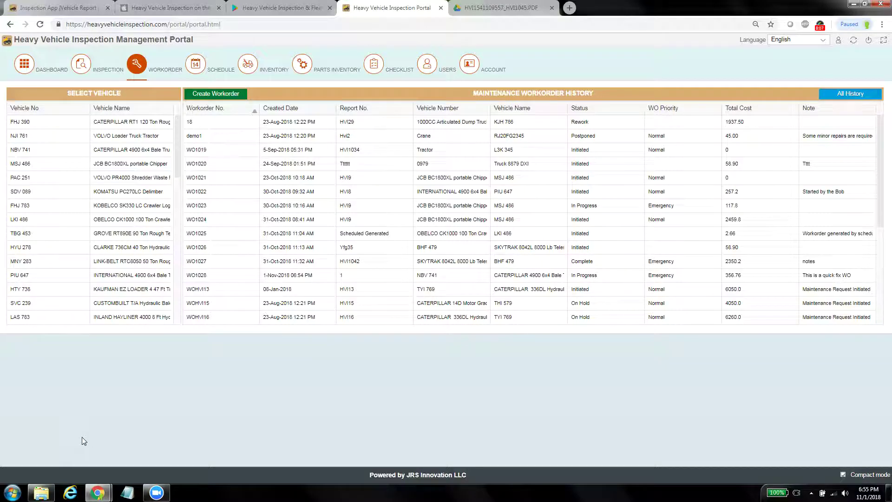
# Step: Review the product home page and Google Play listing, then show the app's App Store page
pyautogui.click(90, 7)
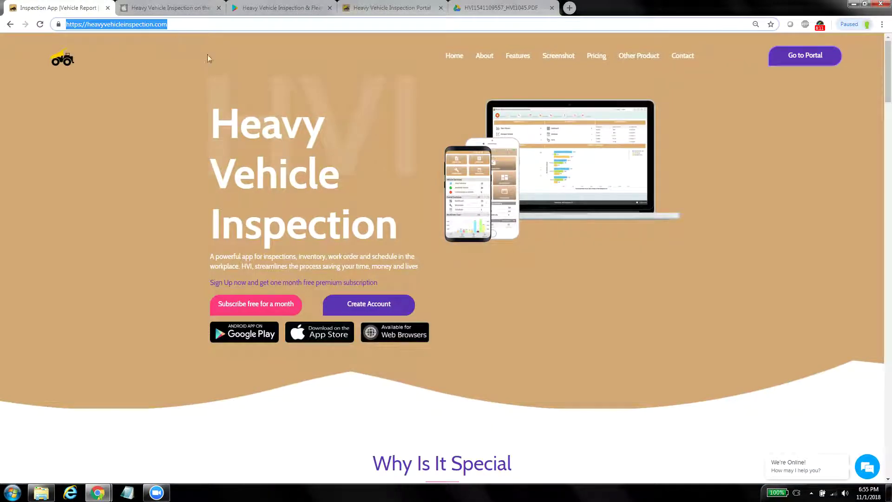
pyautogui.click(569, 328)
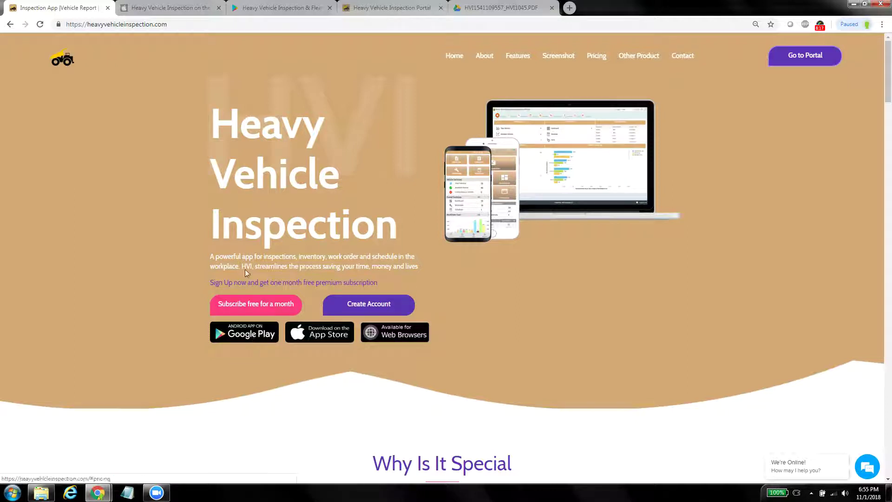
pyautogui.click(277, 5)
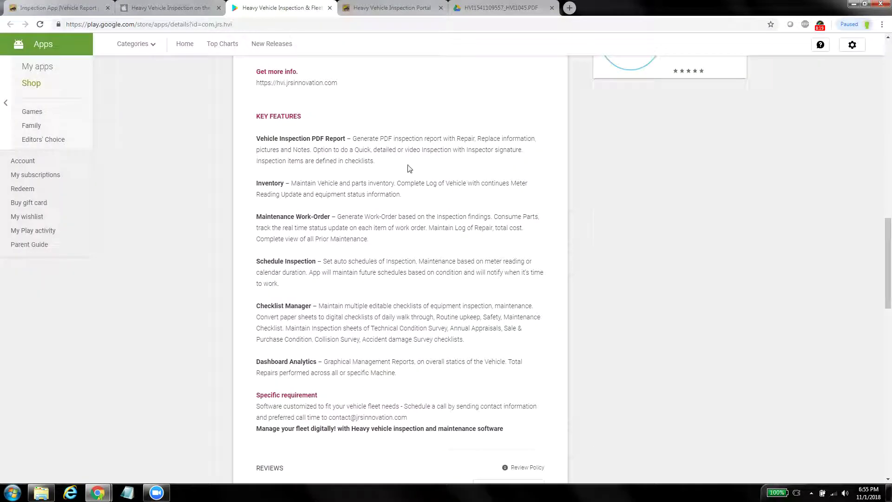
pyautogui.scroll(10, 408, 169)
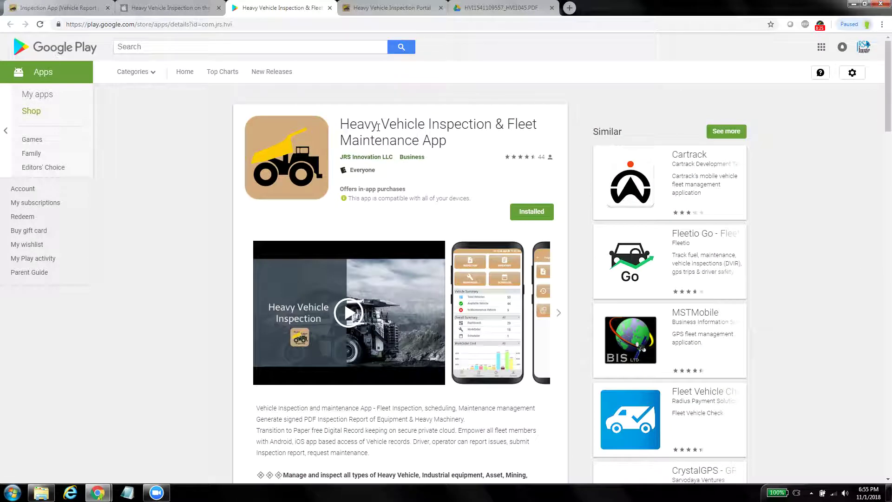
pyautogui.click(172, 7)
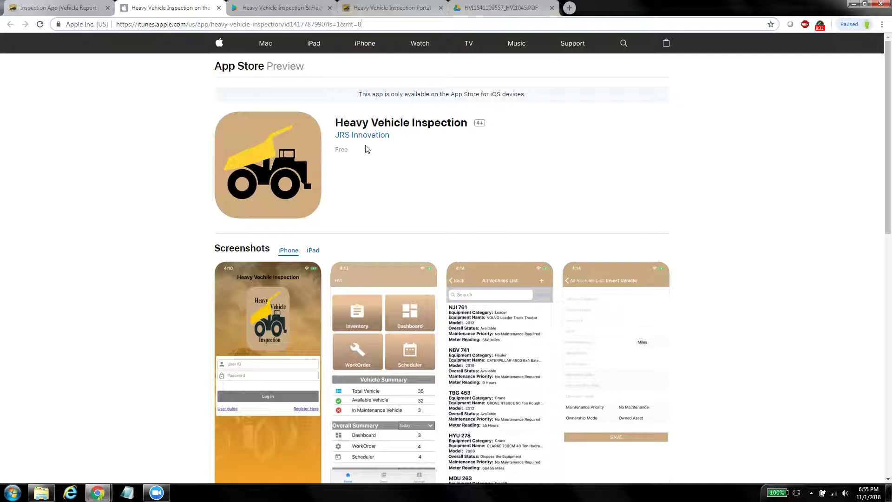
# Step: Switch to the Zoom meeting showing the shared phone
pyautogui.click(157, 492)
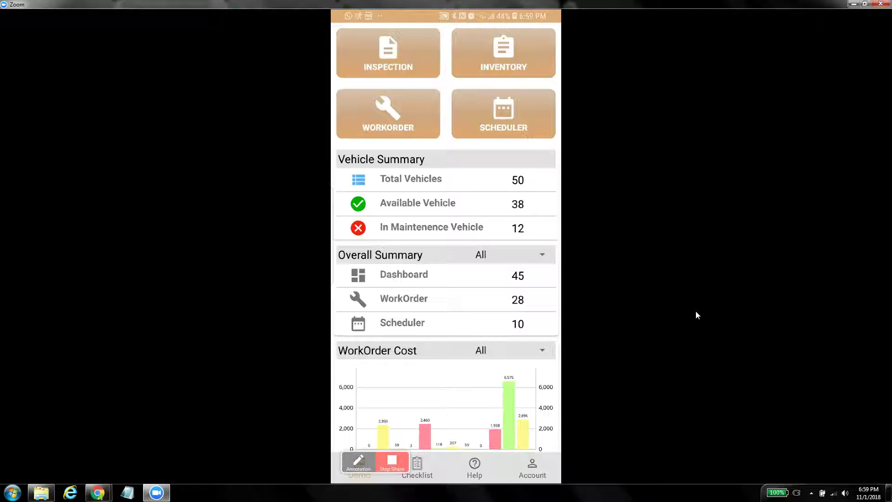
pyautogui.hotkey('alt', 'Tab')
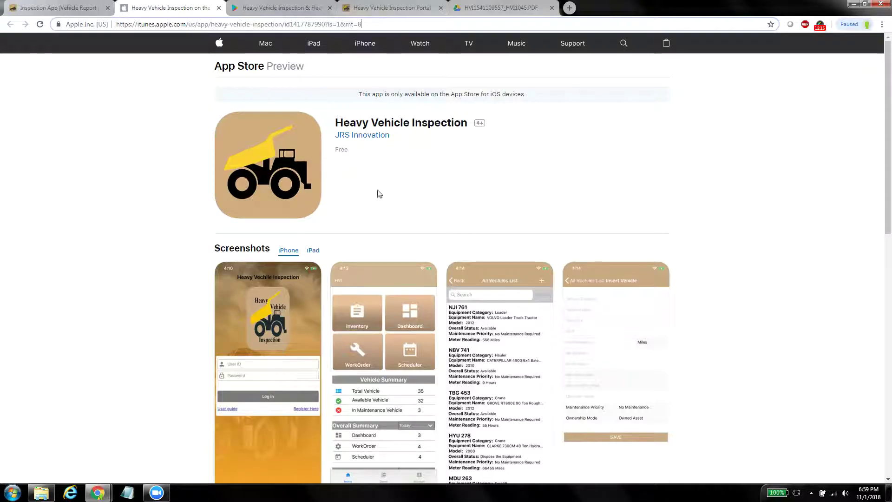
# Step: Sort portal work orders by Created Date newest first, then go through the dashboard to inspection history
pyautogui.click(406, 7)
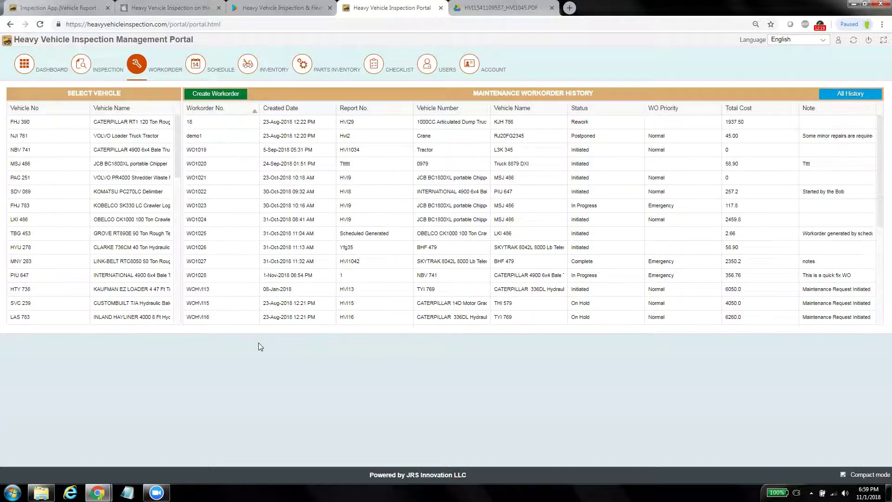
pyautogui.click(274, 108)
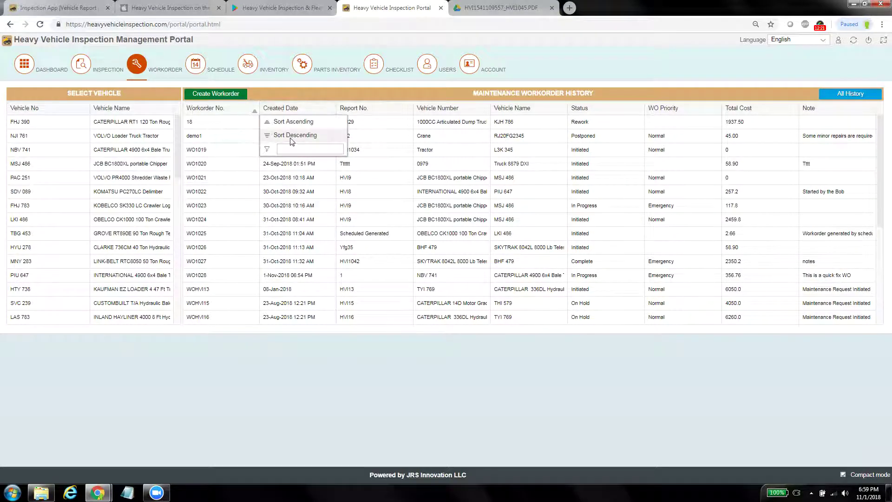
pyautogui.click(292, 136)
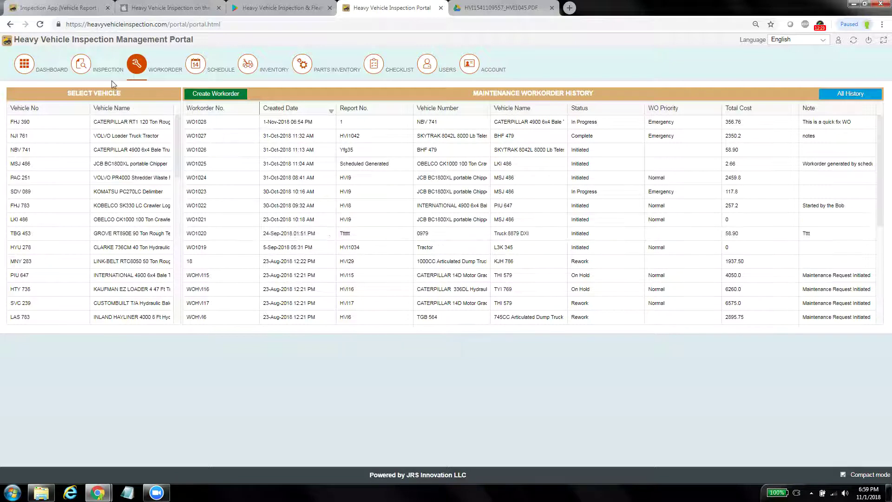
pyautogui.click(55, 73)
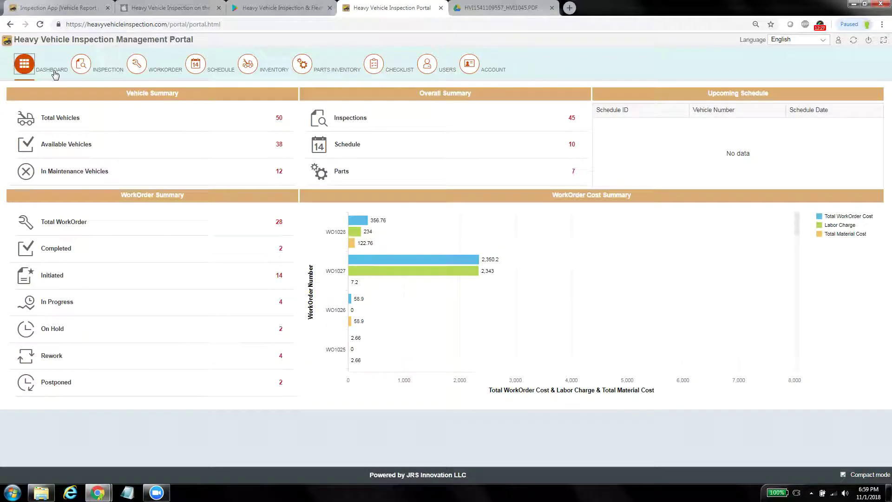
pyautogui.click(96, 74)
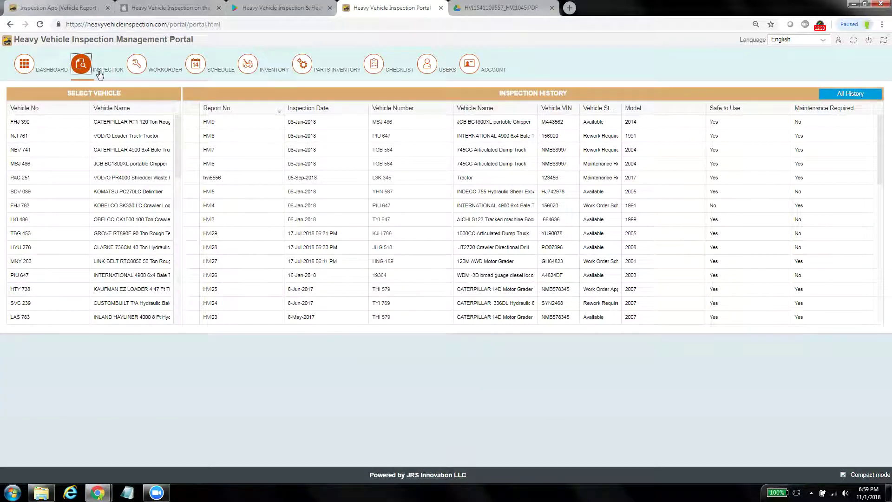
pyautogui.click(119, 123)
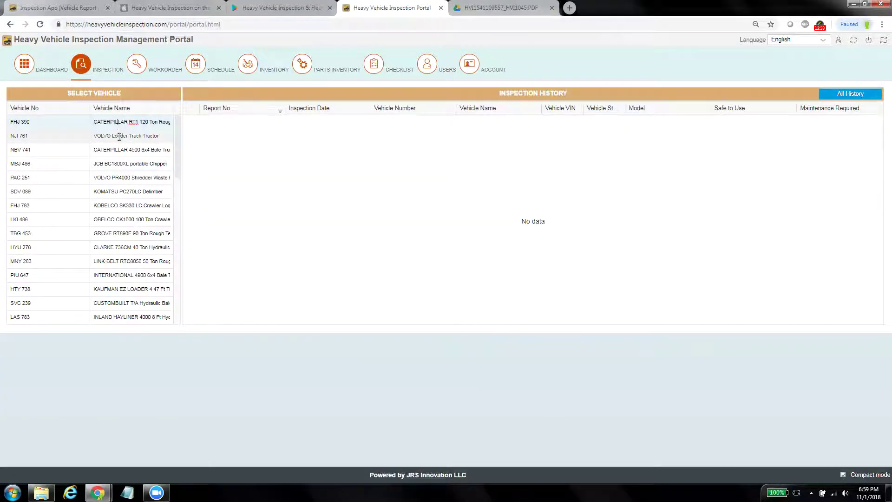
pyautogui.click(120, 136)
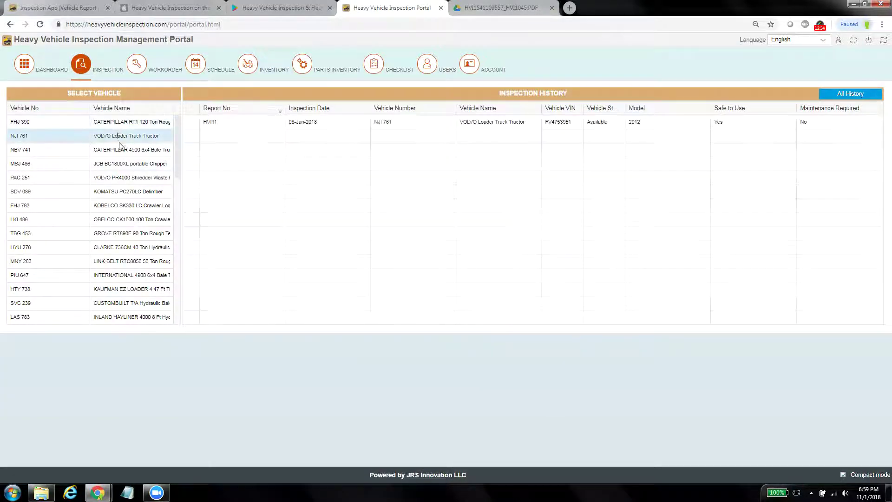
pyautogui.click(481, 121)
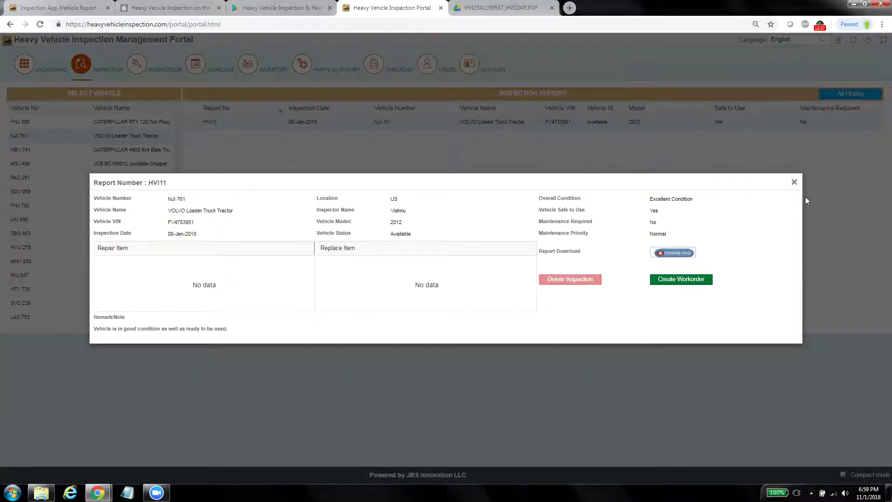
pyautogui.click(793, 181)
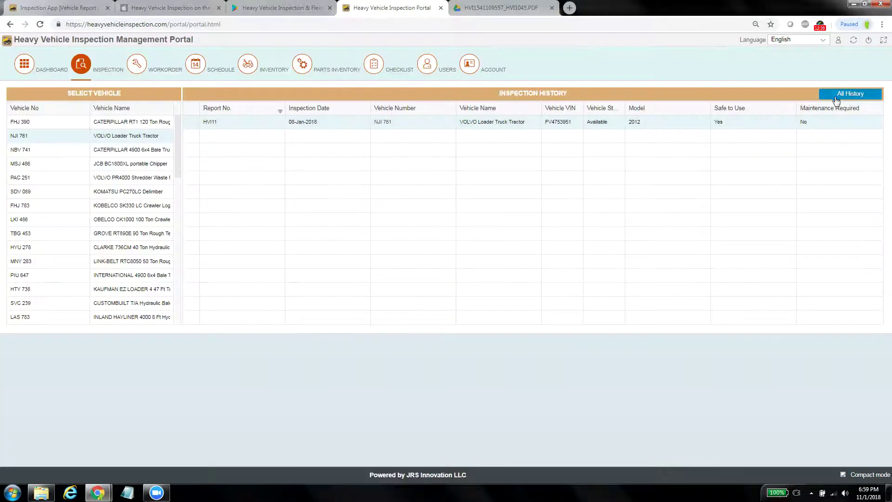
pyautogui.click(836, 95)
# Step: Open inspection report HVI7 and start a work order from it
pyautogui.click(415, 150)
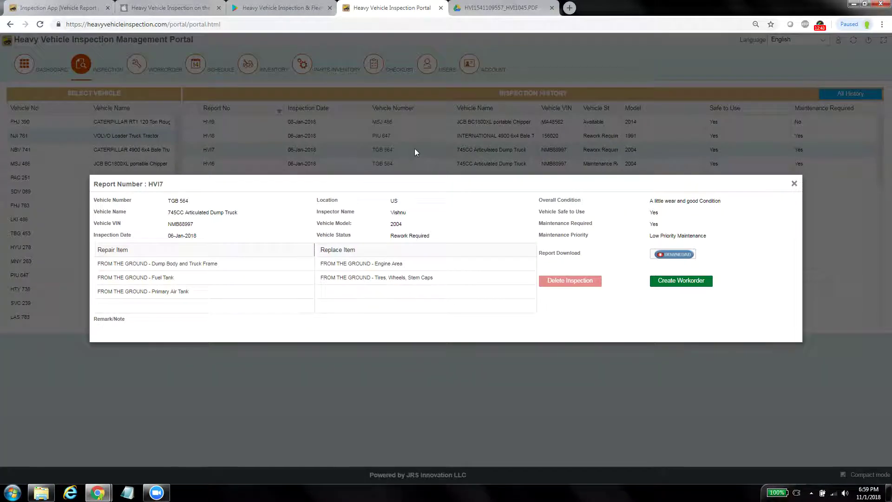
pyautogui.moveTo(423, 175); pyautogui.dragTo(421, 149)
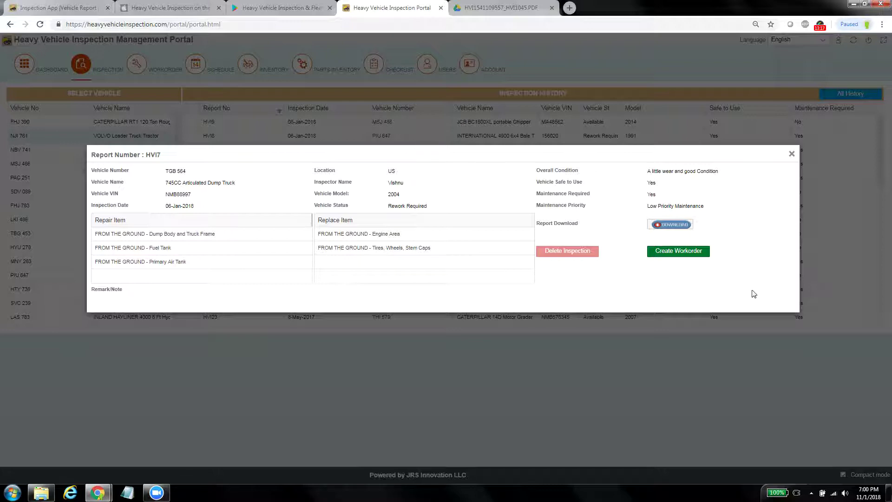
pyautogui.click(690, 257)
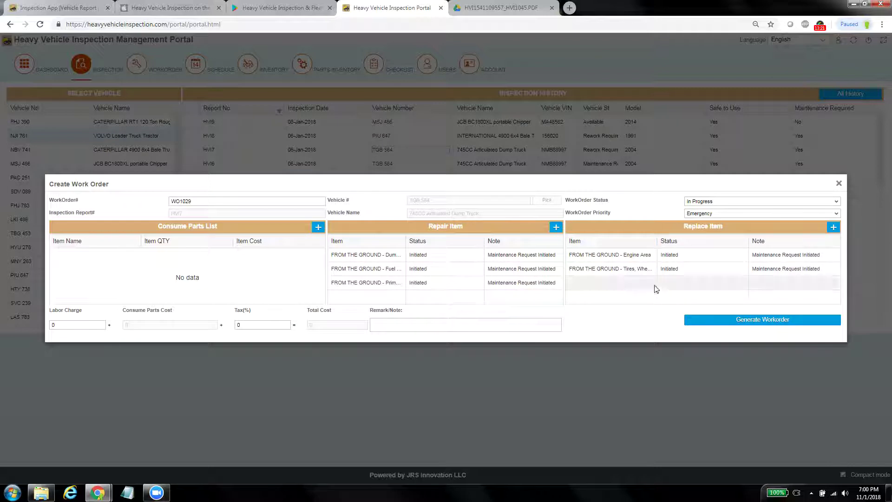
# Step: Add one Angolan part to the consumed parts list of work order WO1029
pyautogui.moveTo(633, 190)
pyautogui.mouseDown()
pyautogui.moveTo(633, 257)
pyautogui.moveTo(625, 185)
pyautogui.mouseUp()
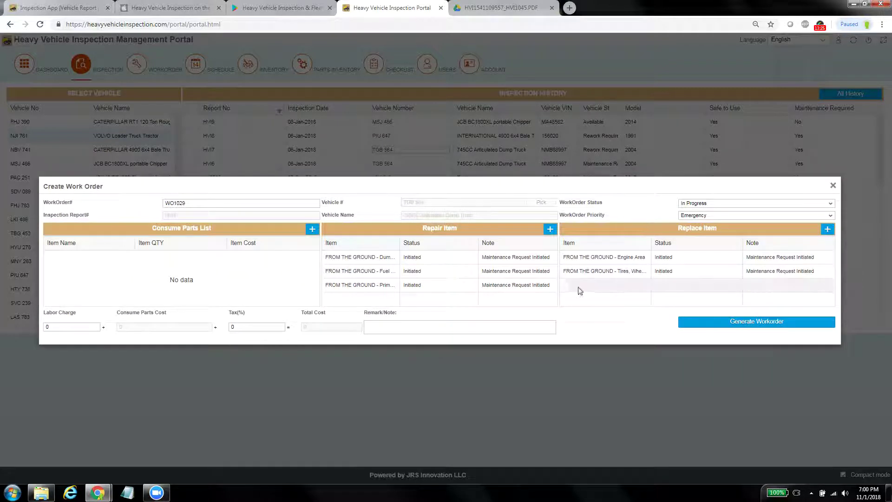
pyautogui.click(210, 204)
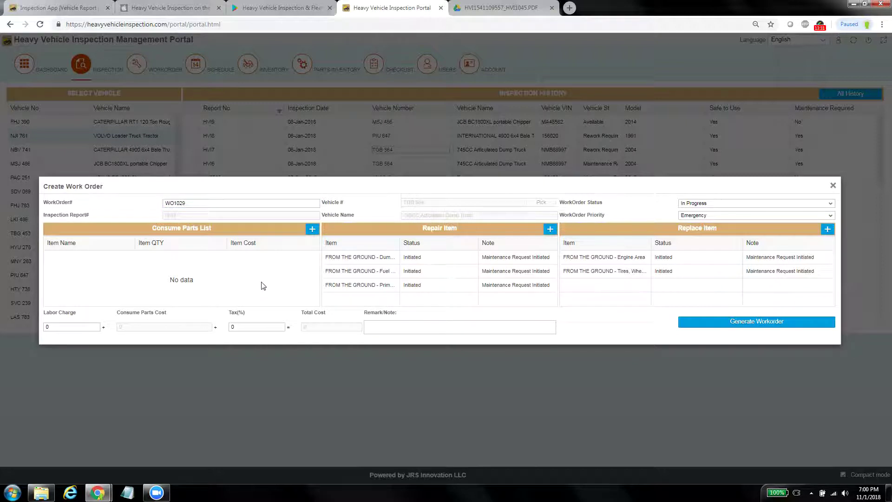
pyautogui.click(312, 229)
pyautogui.click(310, 246)
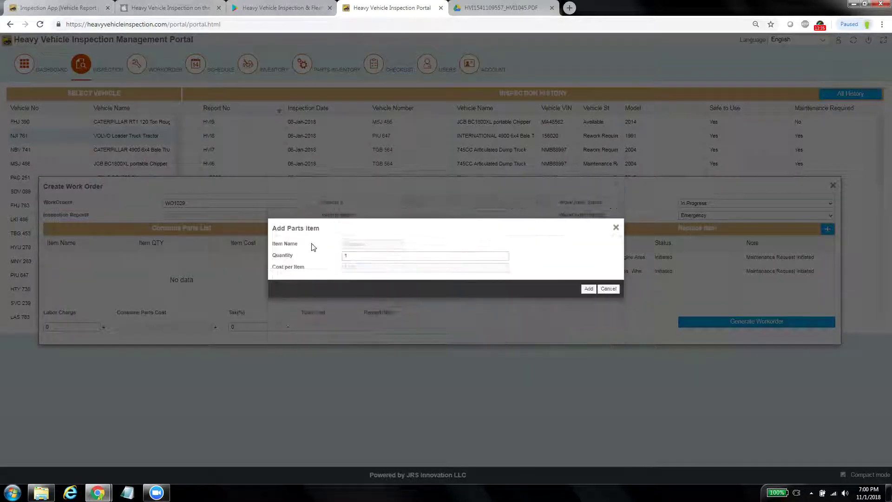
pyautogui.click(588, 288)
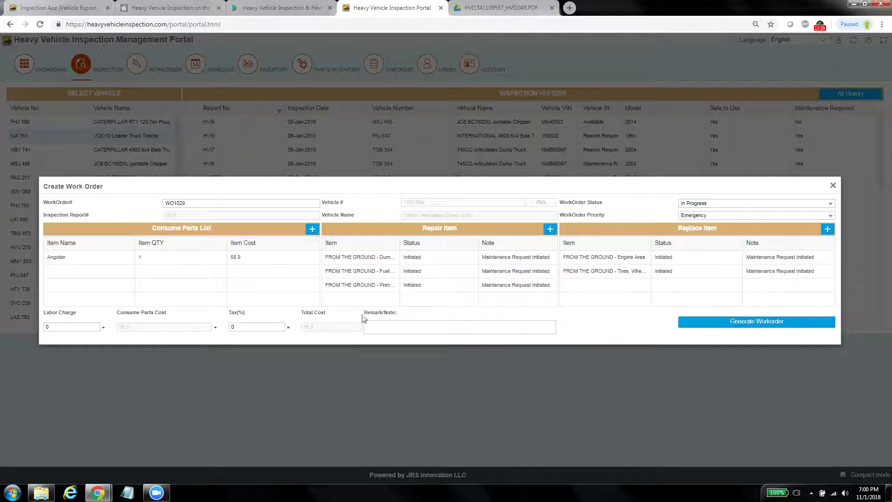
# Step: Set the labour charge to 150 and generate the work order
pyautogui.click(65, 327)
pyautogui.write('150')
pyautogui.click(774, 324)
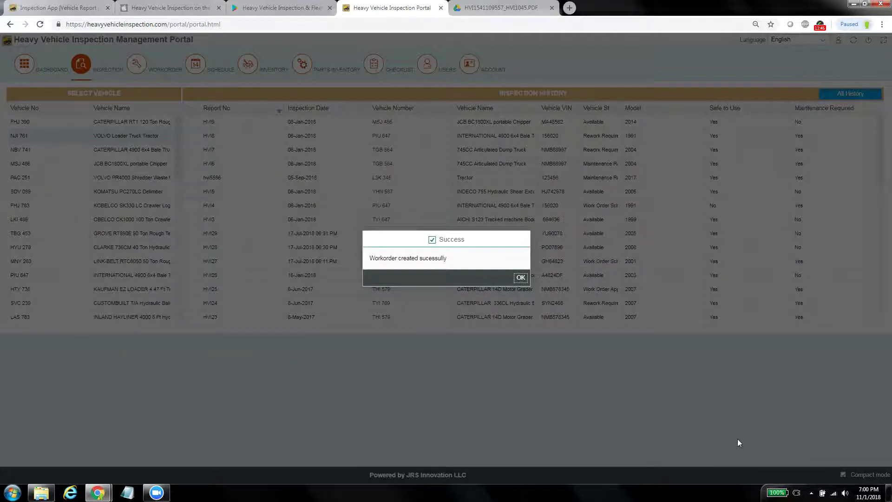
pyautogui.click(520, 277)
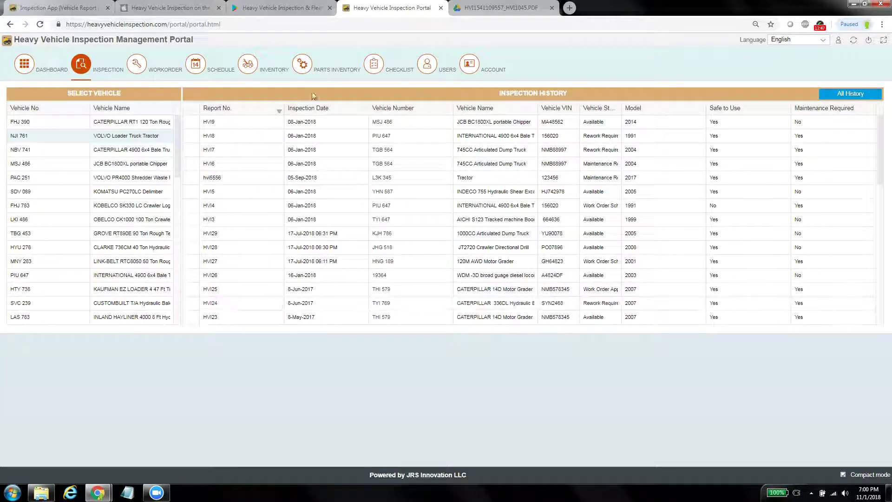
# Step: Sort inspections by Inspection Date newest first, check report HVI1045, then open the work order history
pyautogui.click(315, 108)
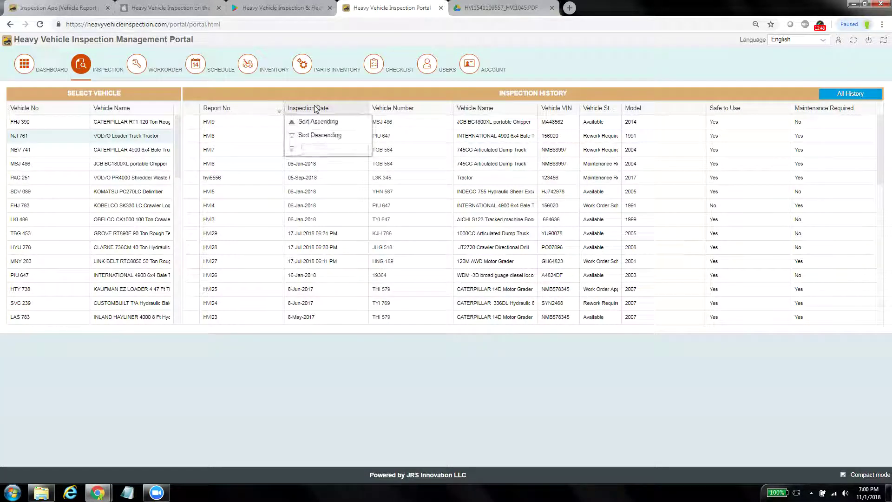
pyautogui.click(315, 135)
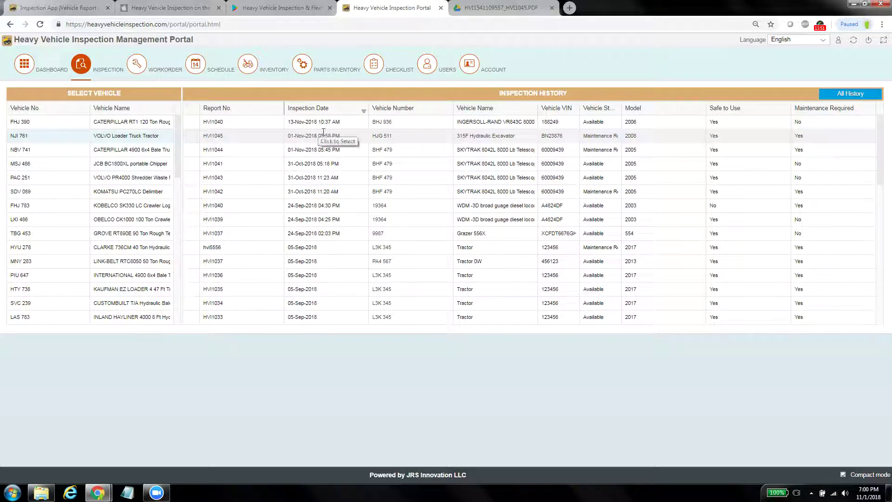
pyautogui.click(513, 137)
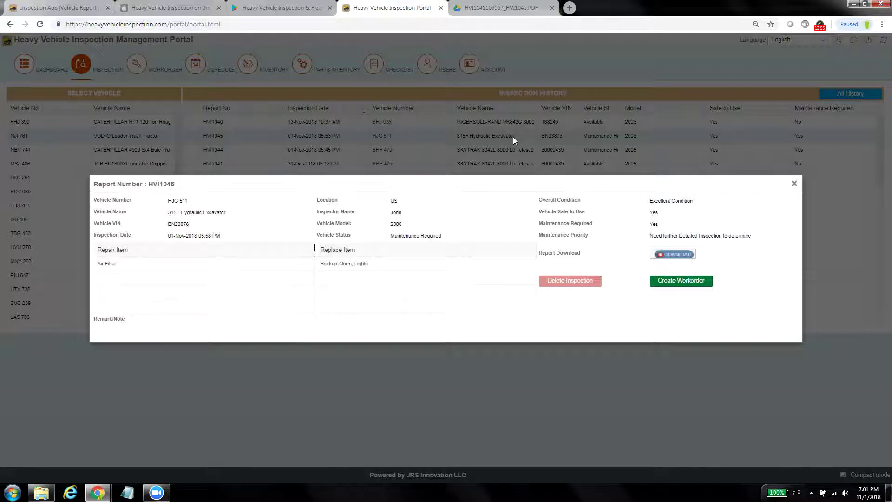
pyautogui.click(794, 184)
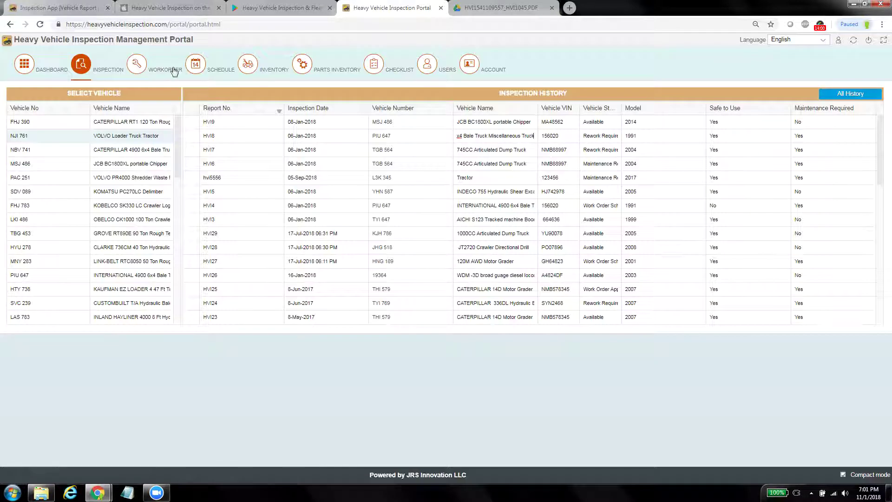
pyautogui.click(173, 70)
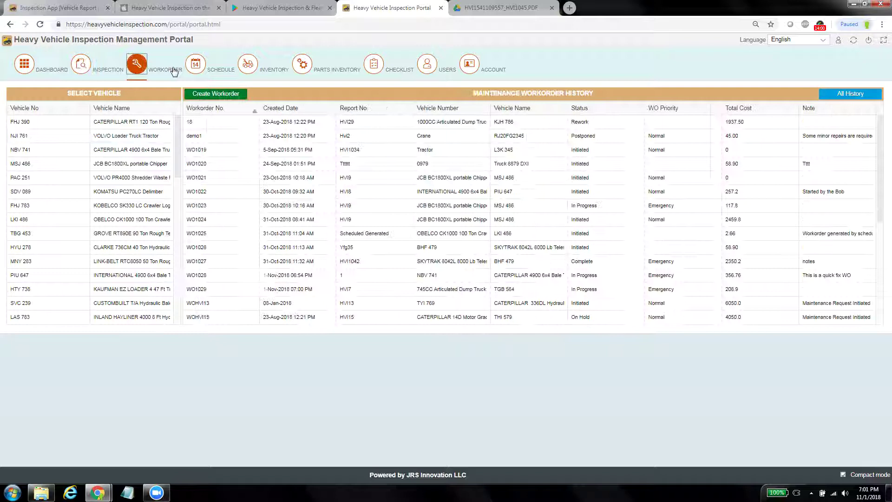
pyautogui.click(301, 108)
# Step: Sort work orders by Created Date descending and review WO1029's details at 208.9
pyautogui.click(305, 134)
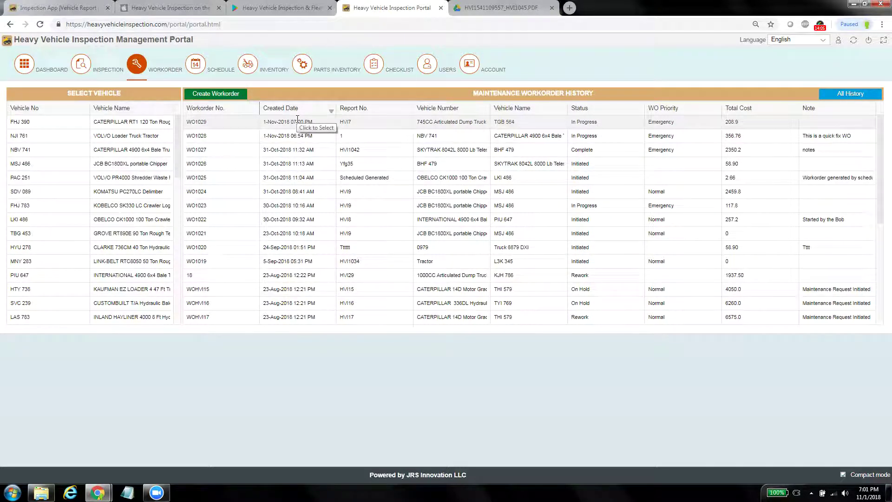
pyautogui.click(434, 124)
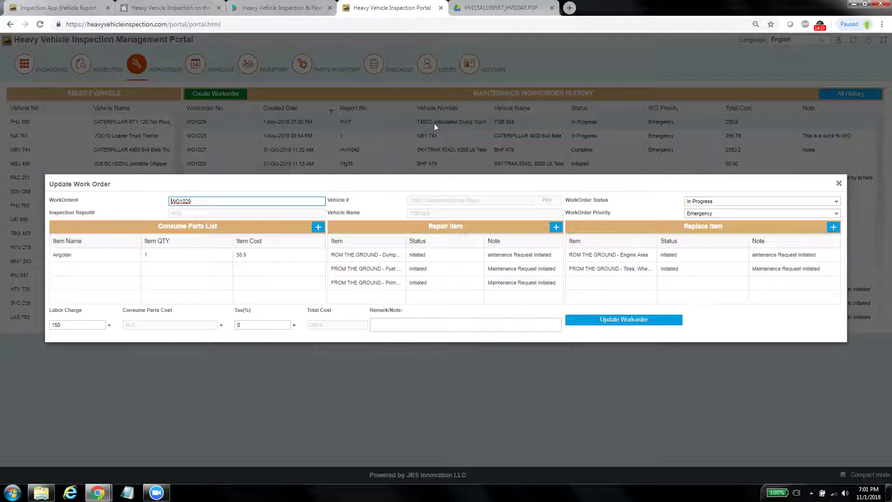
pyautogui.click(838, 184)
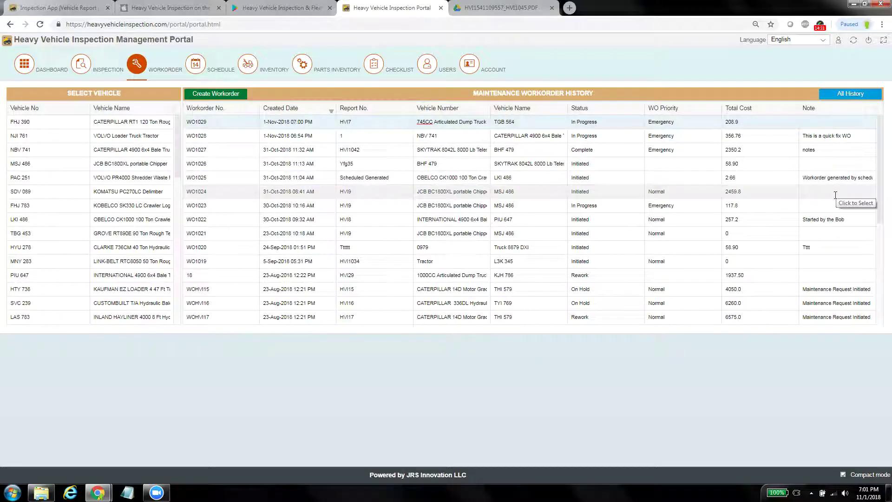